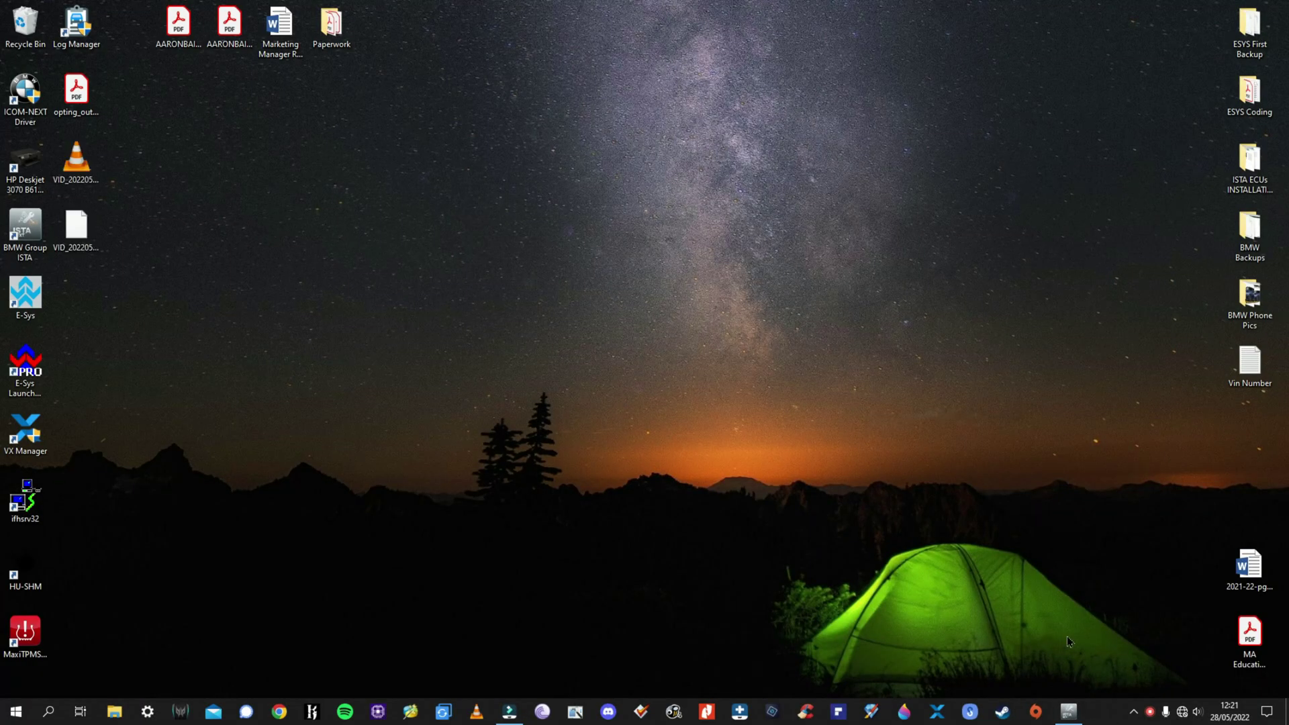
# Switch to ISTA+ and mark HU-B as replaced in the After Replacement list of Control Unit Replacement
pyautogui.click(1067, 711)
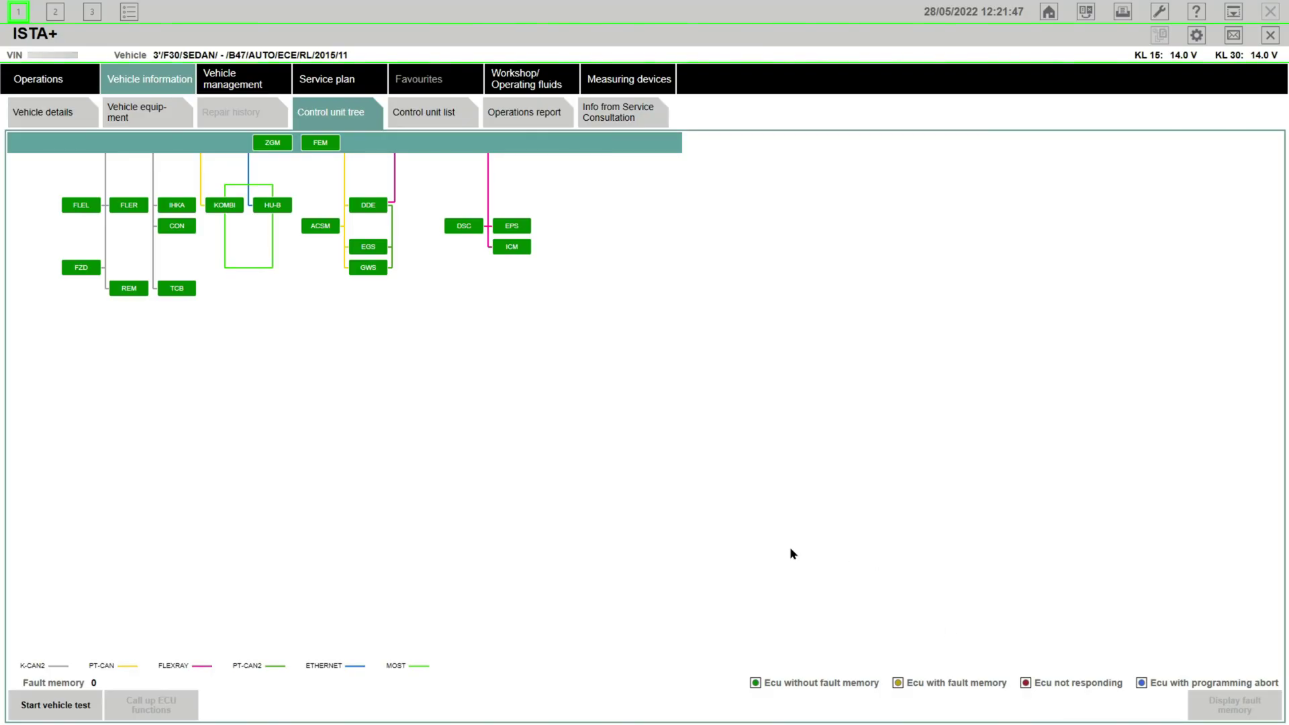
pyautogui.click(243, 77)
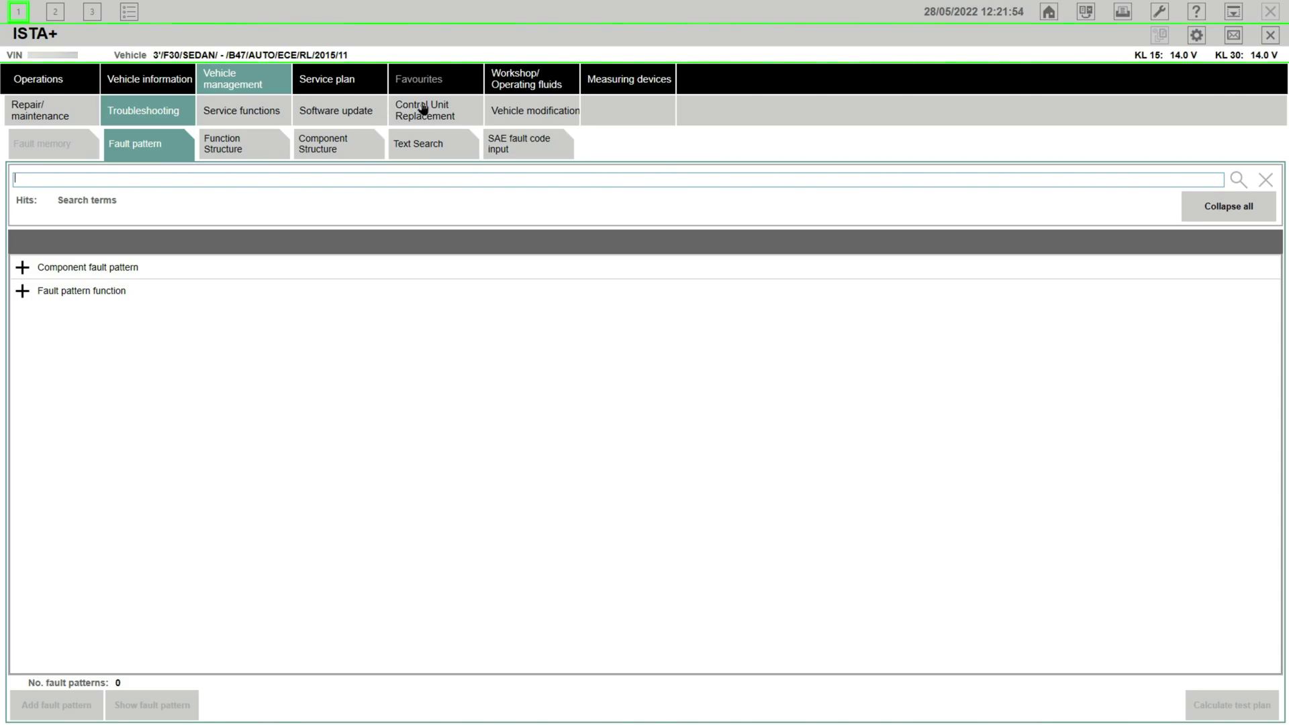
pyautogui.click(449, 115)
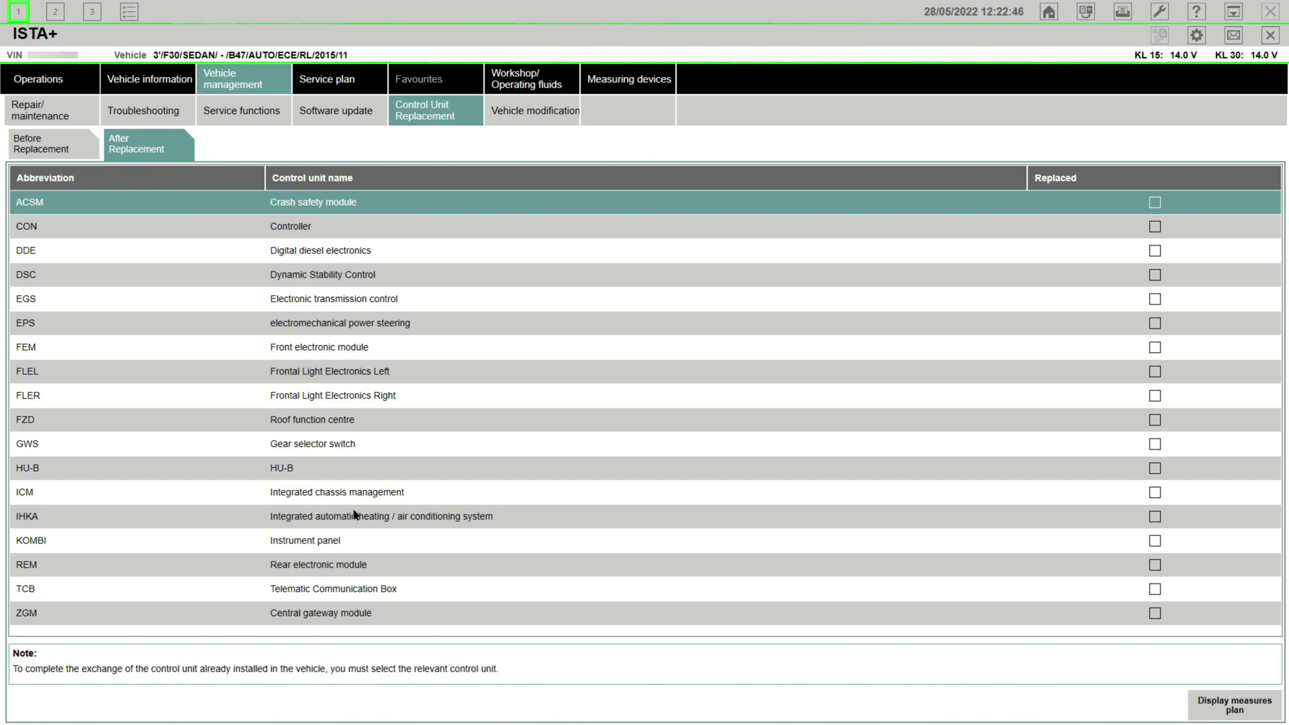
pyautogui.click(366, 473)
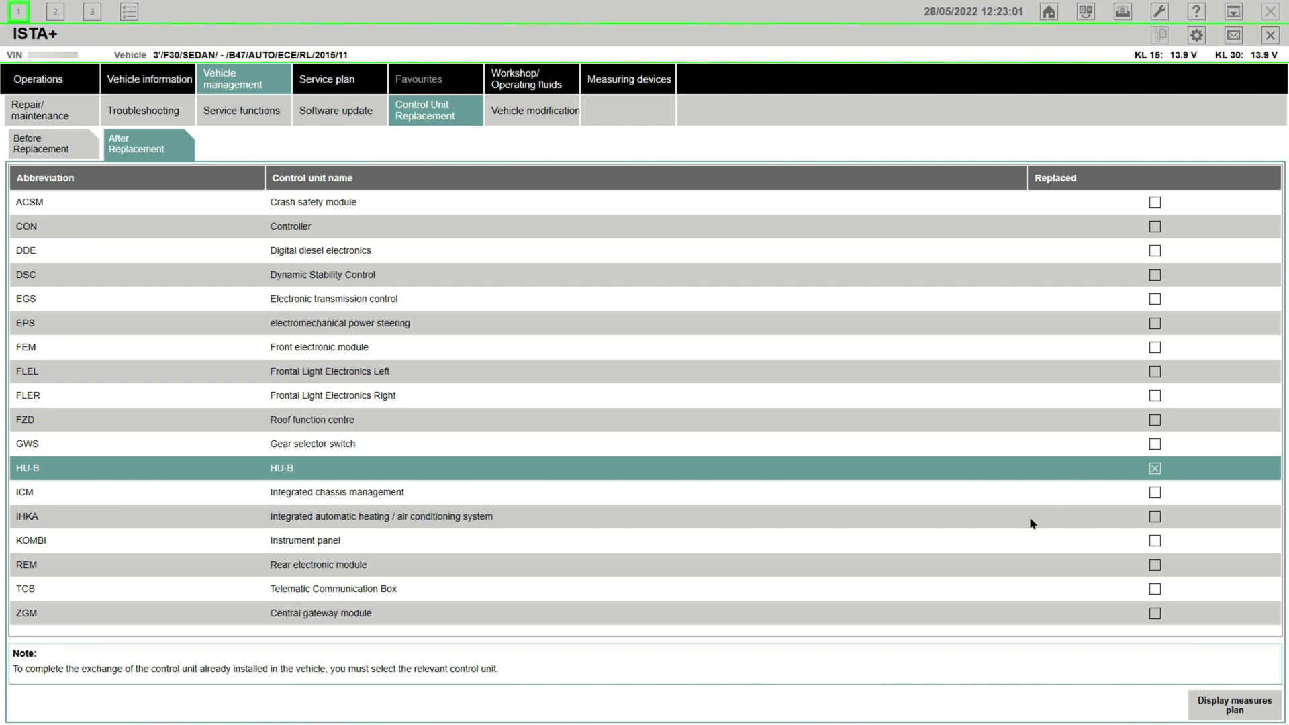
# Display the measures plan for the HU-B replacement and review its hardware, software and pre-/postprocessing actions from start to end
pyautogui.click(1232, 711)
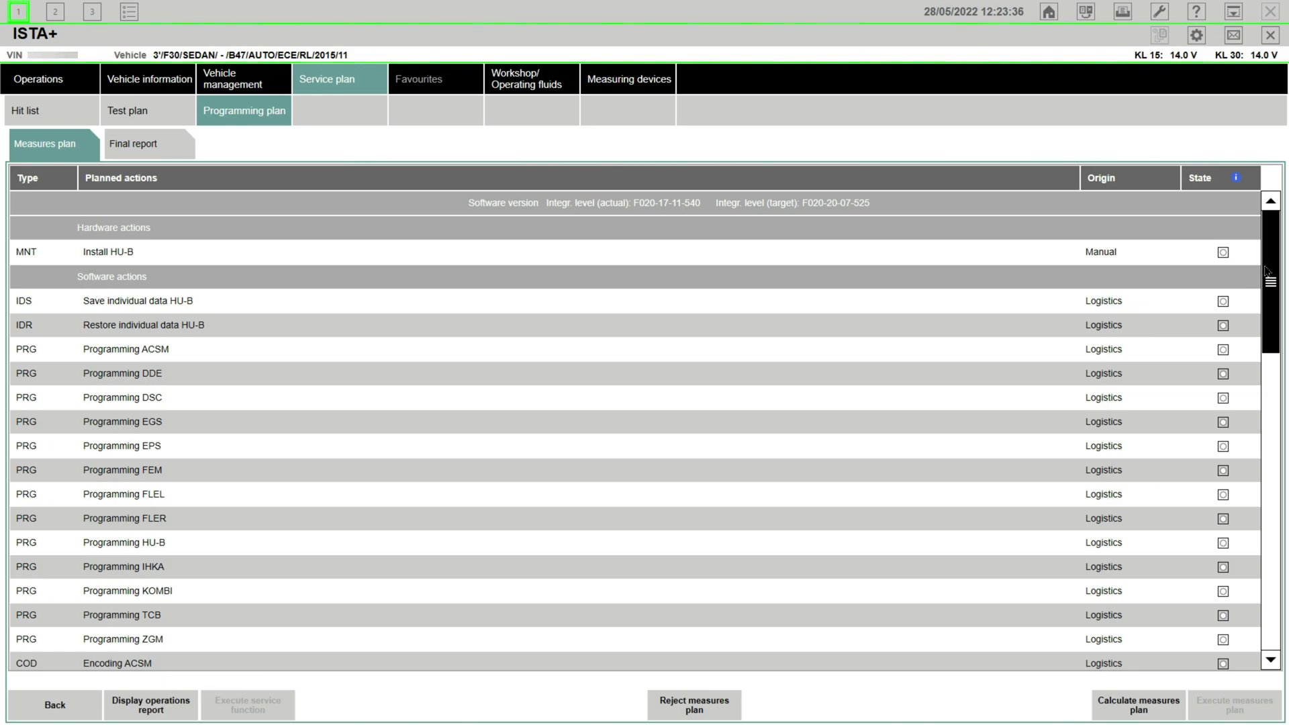
pyautogui.moveTo(1270, 282); pyautogui.dragTo(1274, 607)
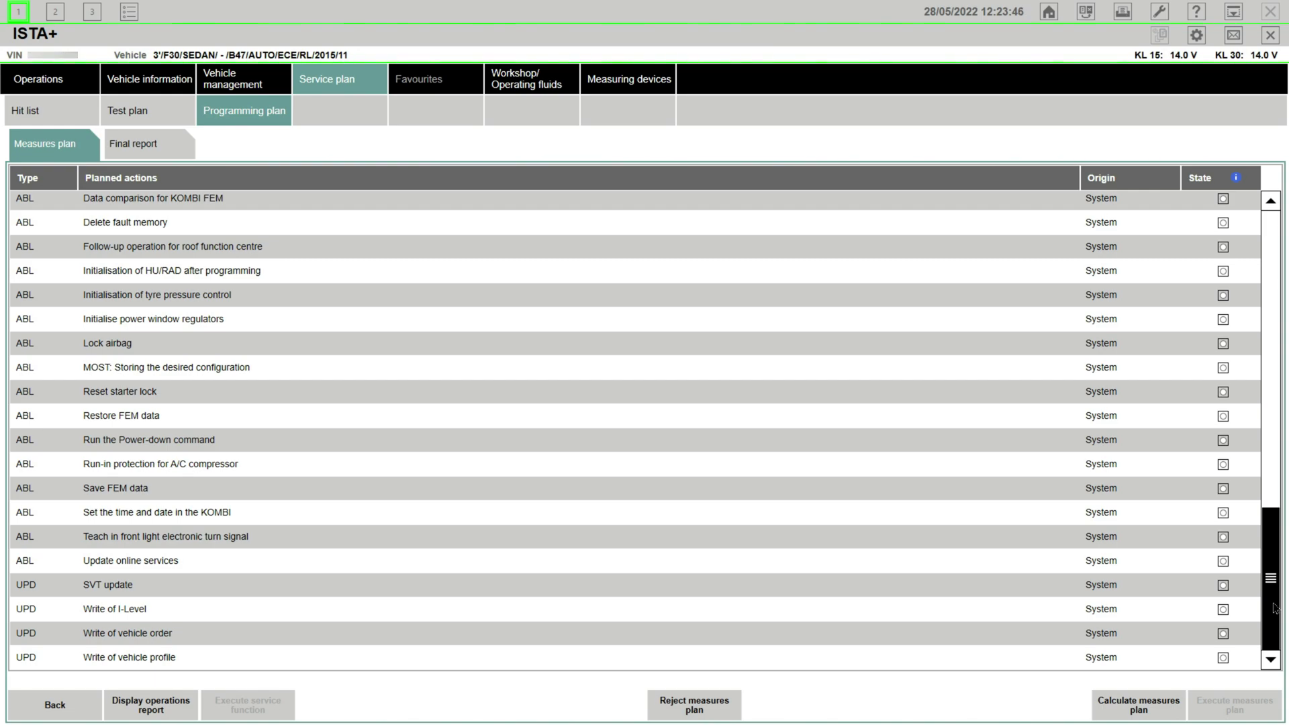
pyautogui.moveTo(1274, 607); pyautogui.dragTo(1287, 305)
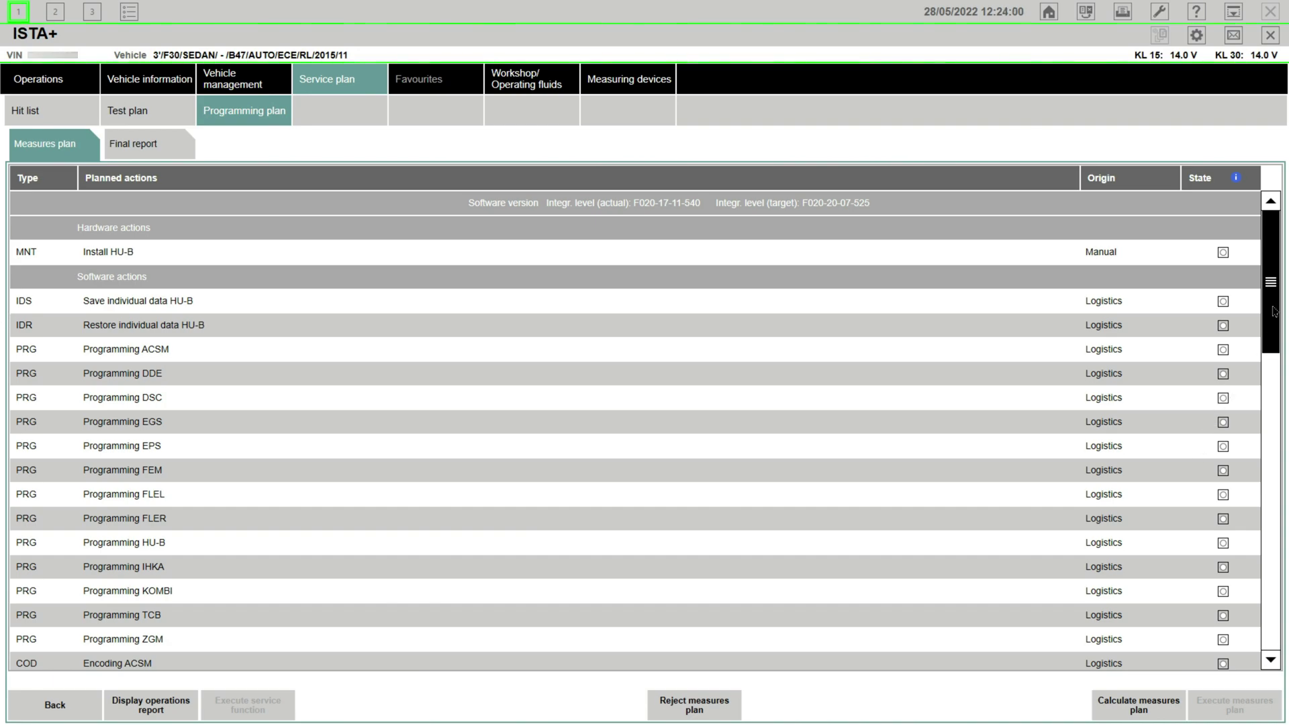
pyautogui.moveTo(1274, 310); pyautogui.dragTo(1259, 515)
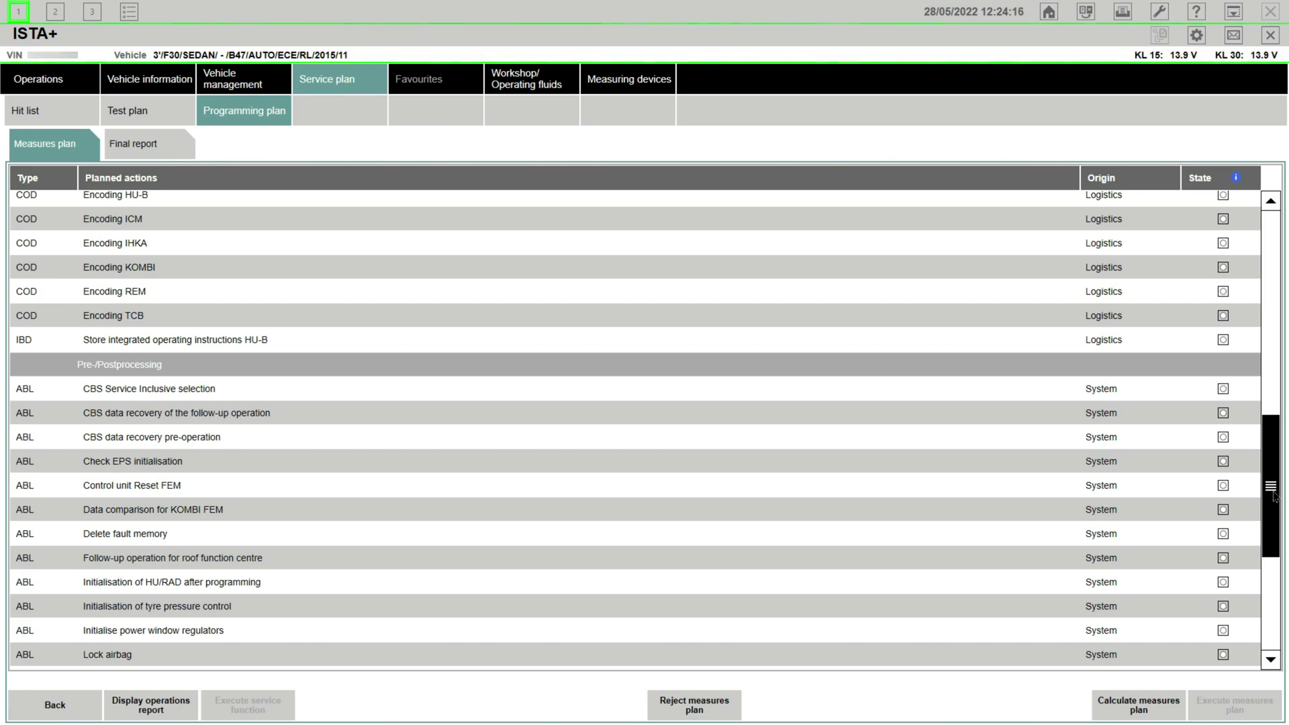
pyautogui.moveTo(1274, 495); pyautogui.dragTo(1266, 589)
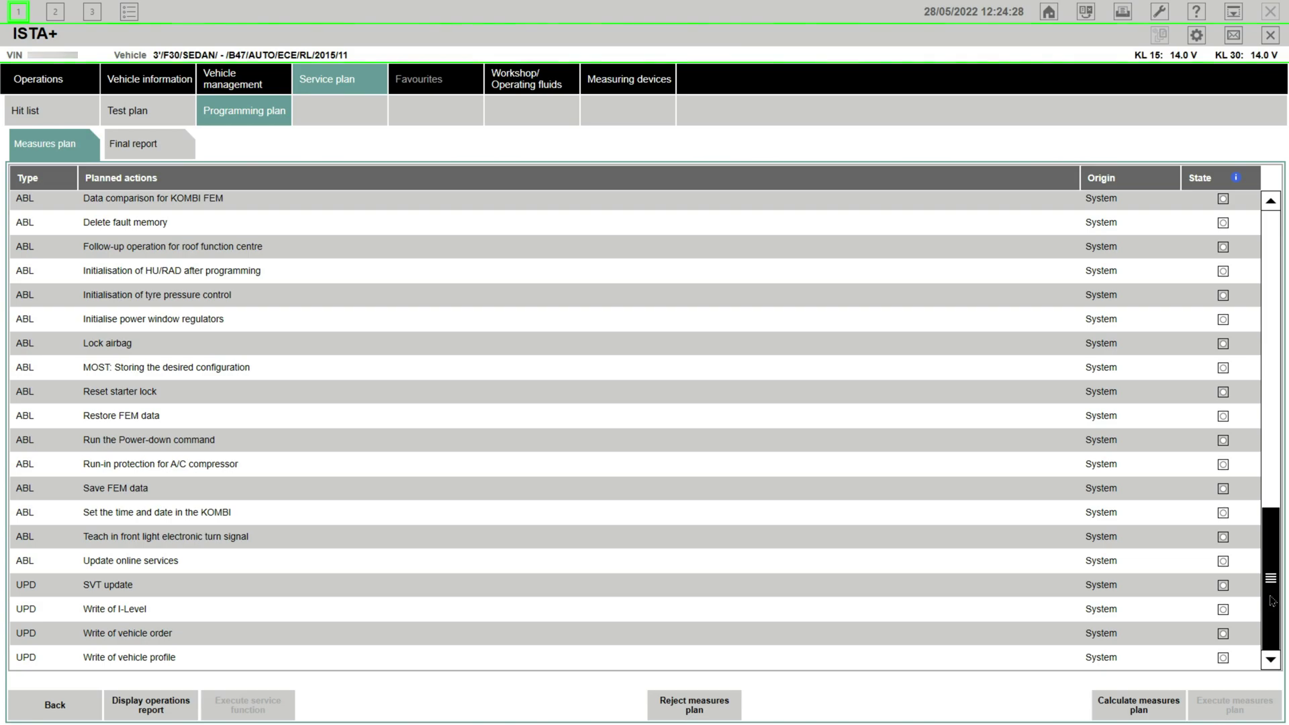
pyautogui.moveTo(1271, 599); pyautogui.dragTo(3, 298)
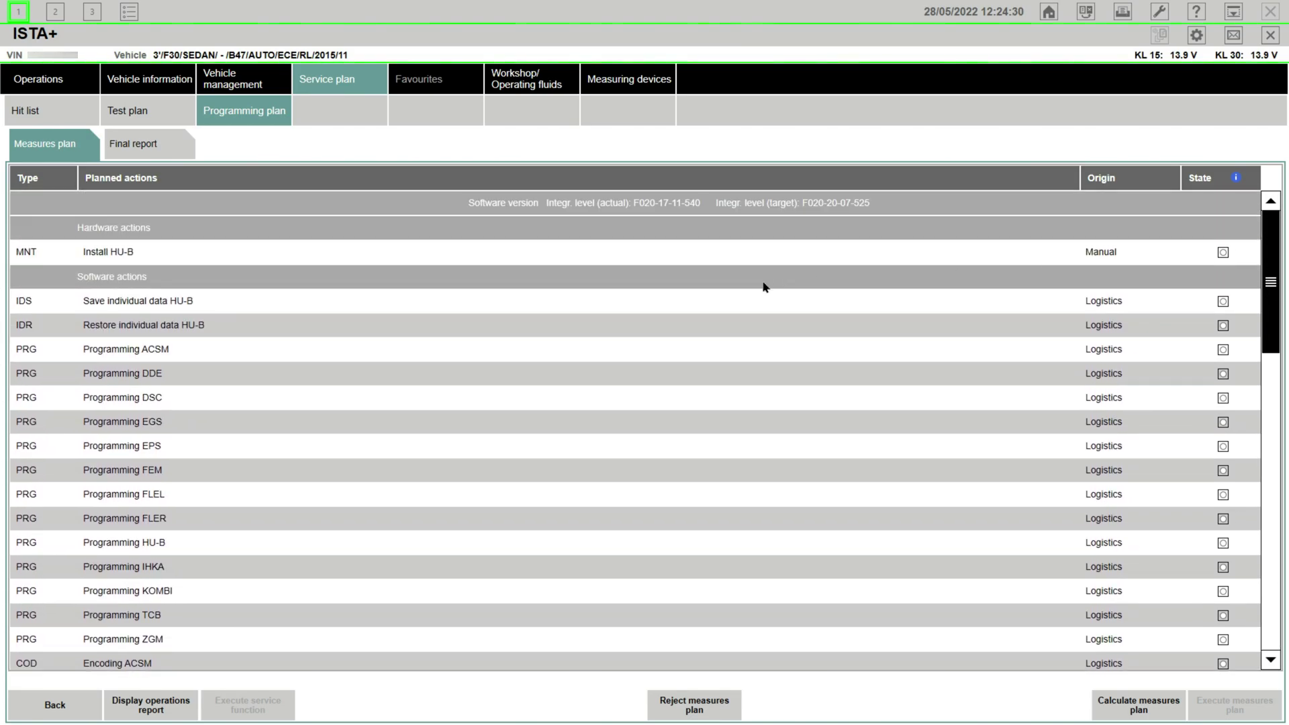
# Open the Comfort software update information and review all planned actions in its measures plan
pyautogui.click(235, 77)
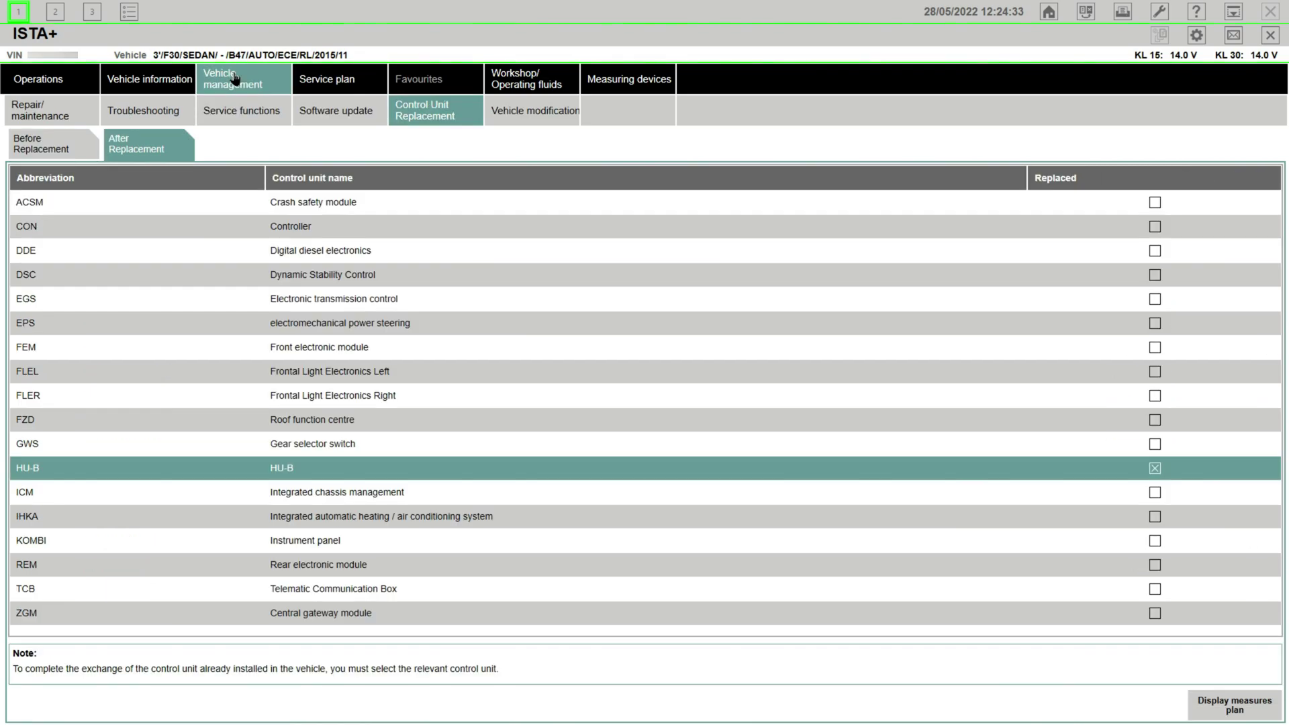
pyautogui.click(335, 109)
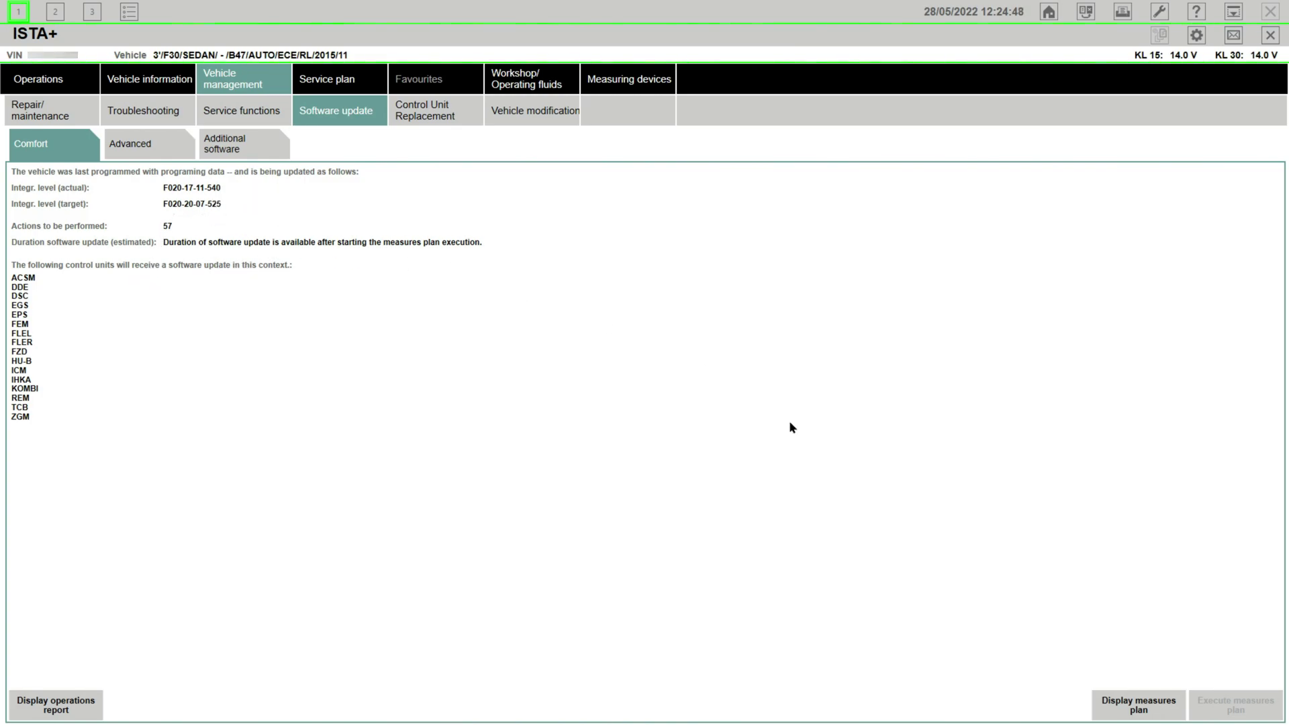
pyautogui.click(1123, 706)
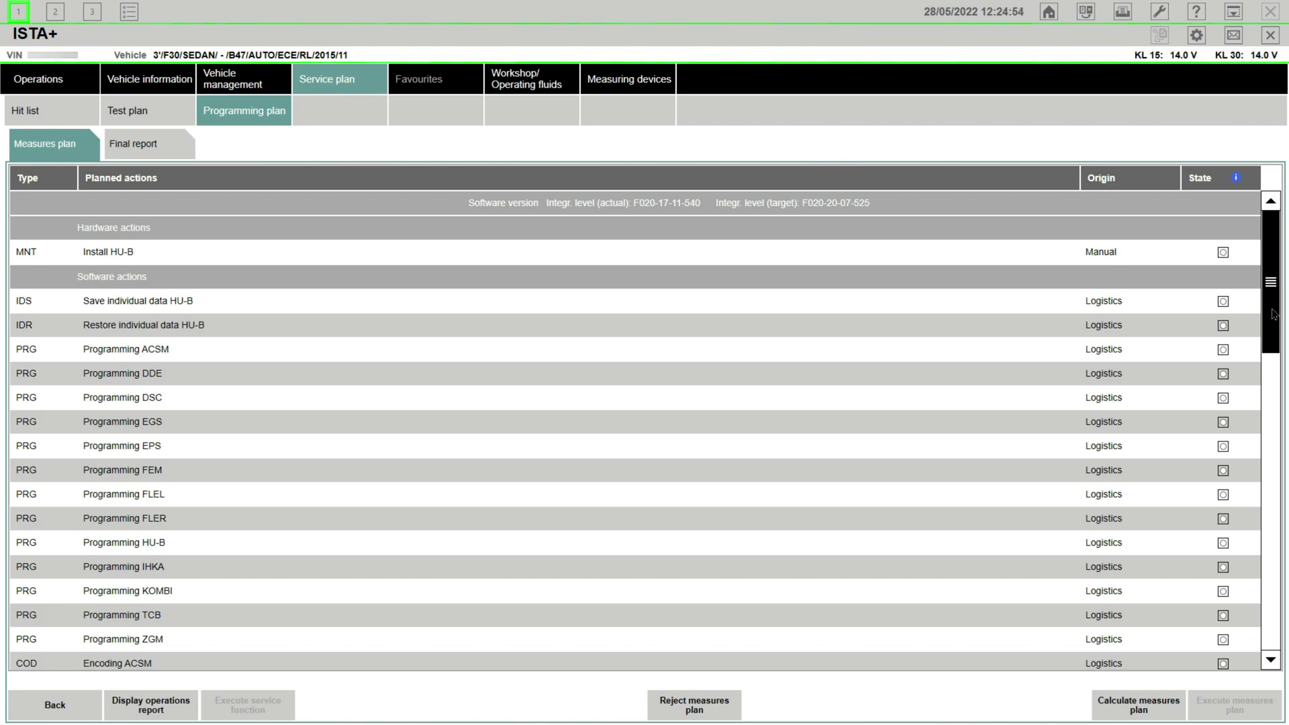
pyautogui.moveTo(1273, 304); pyautogui.dragTo(1, 598)
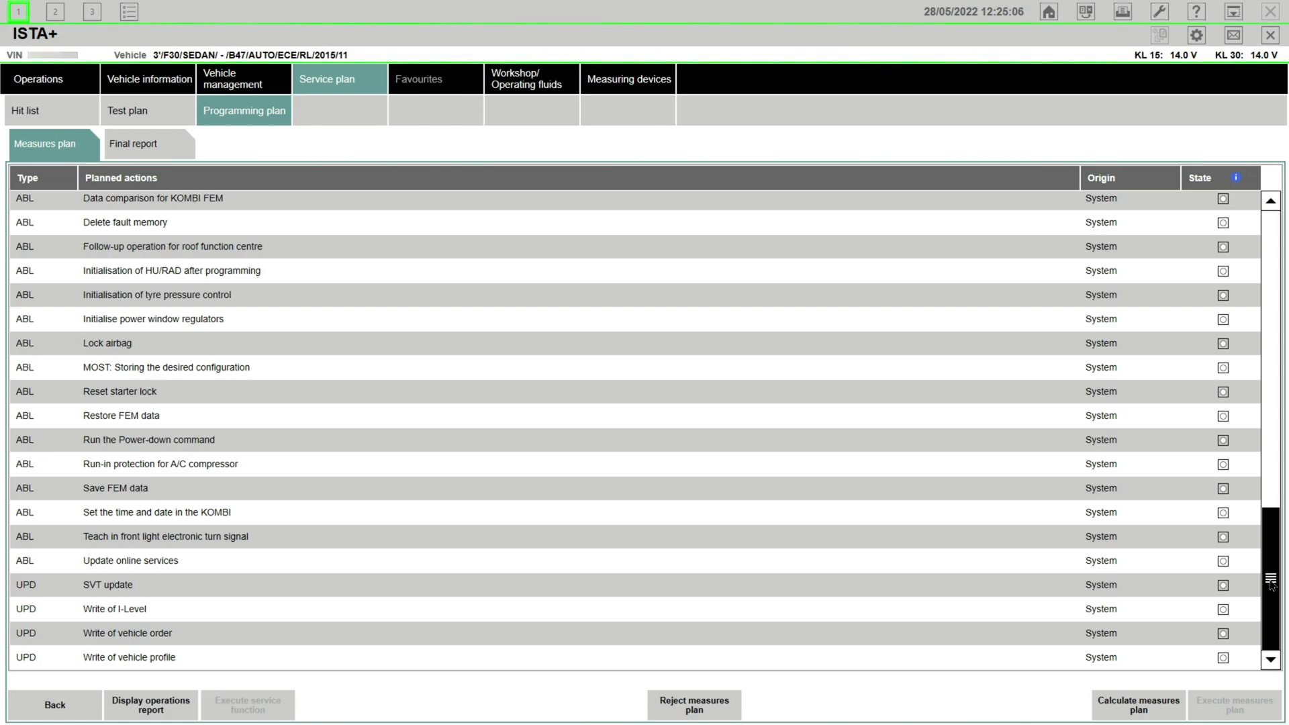
pyautogui.moveTo(1270, 583); pyautogui.dragTo(1280, 275)
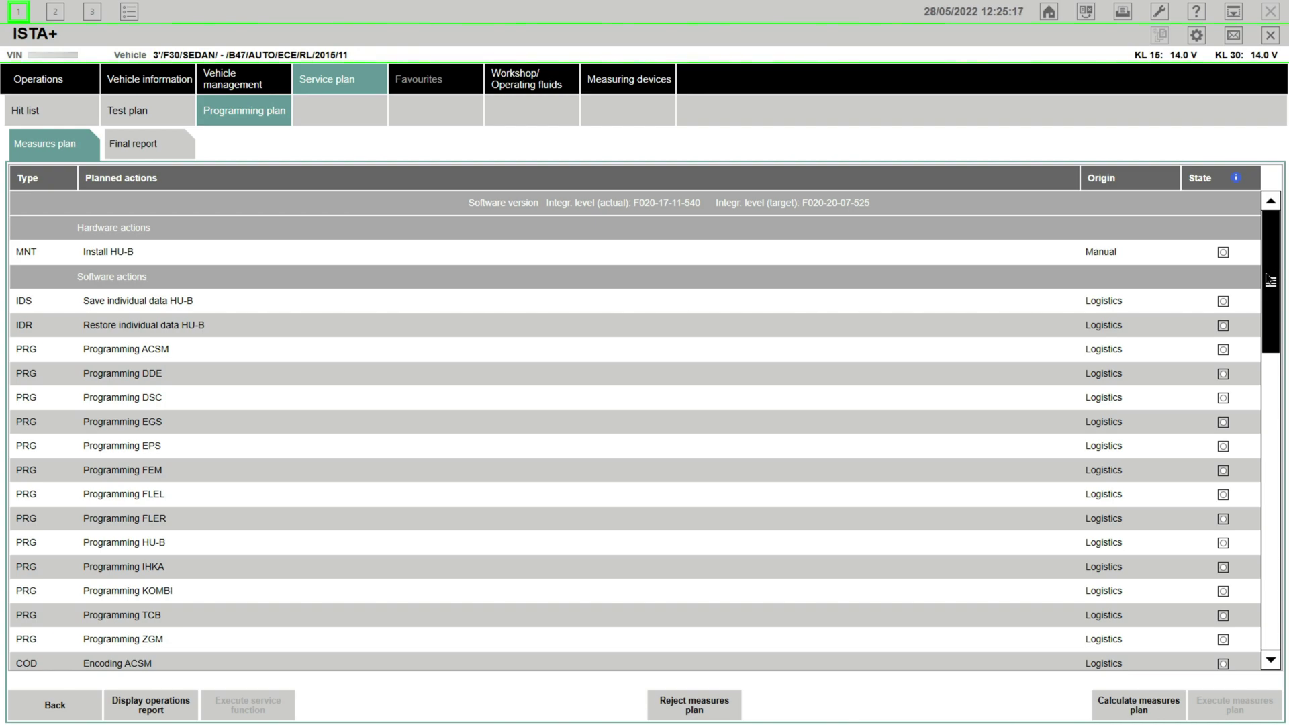
# Return to Control Unit Replacement and compare the HU-B entry in the Before Replacement and After Replacement lists
pyautogui.click(240, 81)
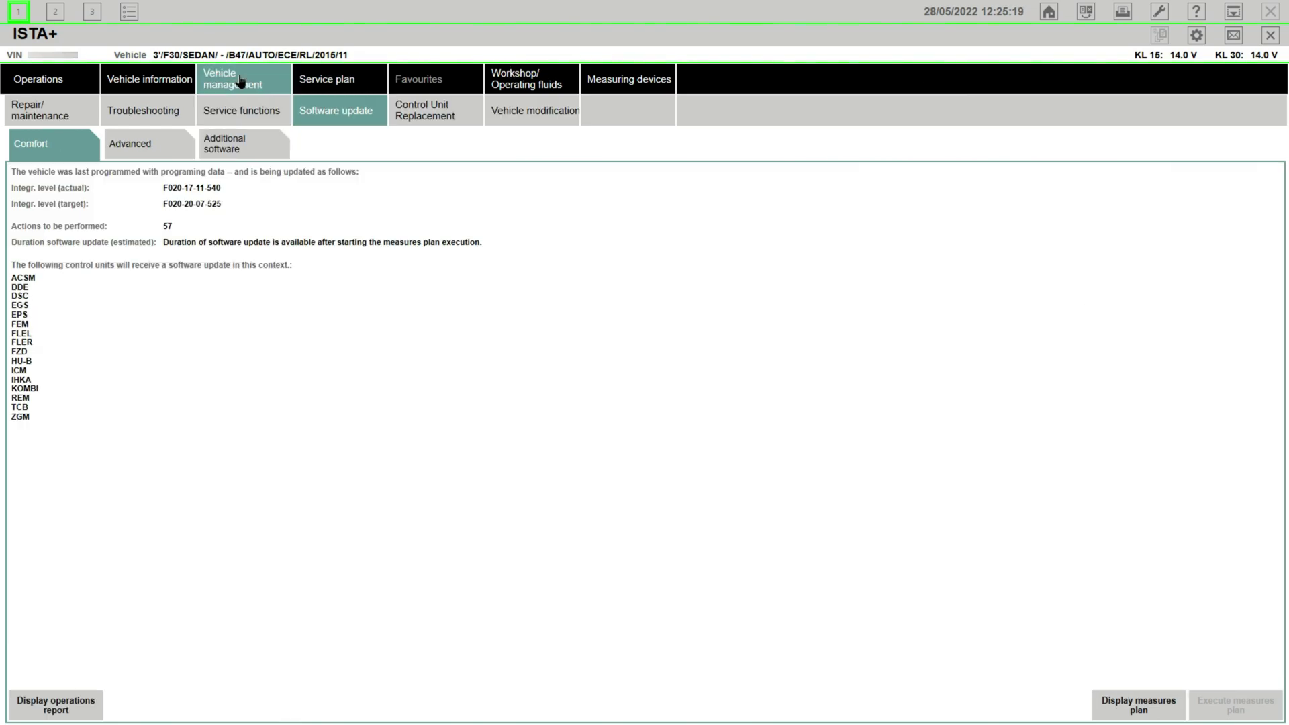
pyautogui.click(423, 117)
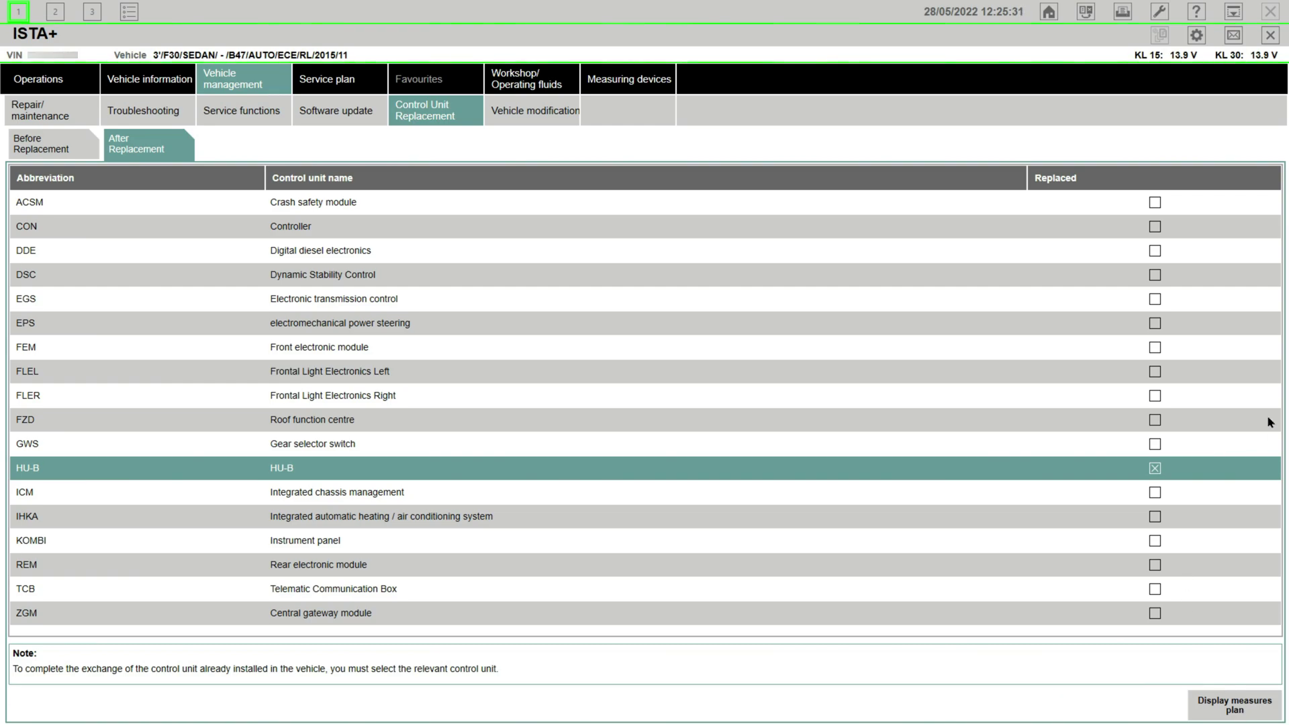
pyautogui.click(1218, 709)
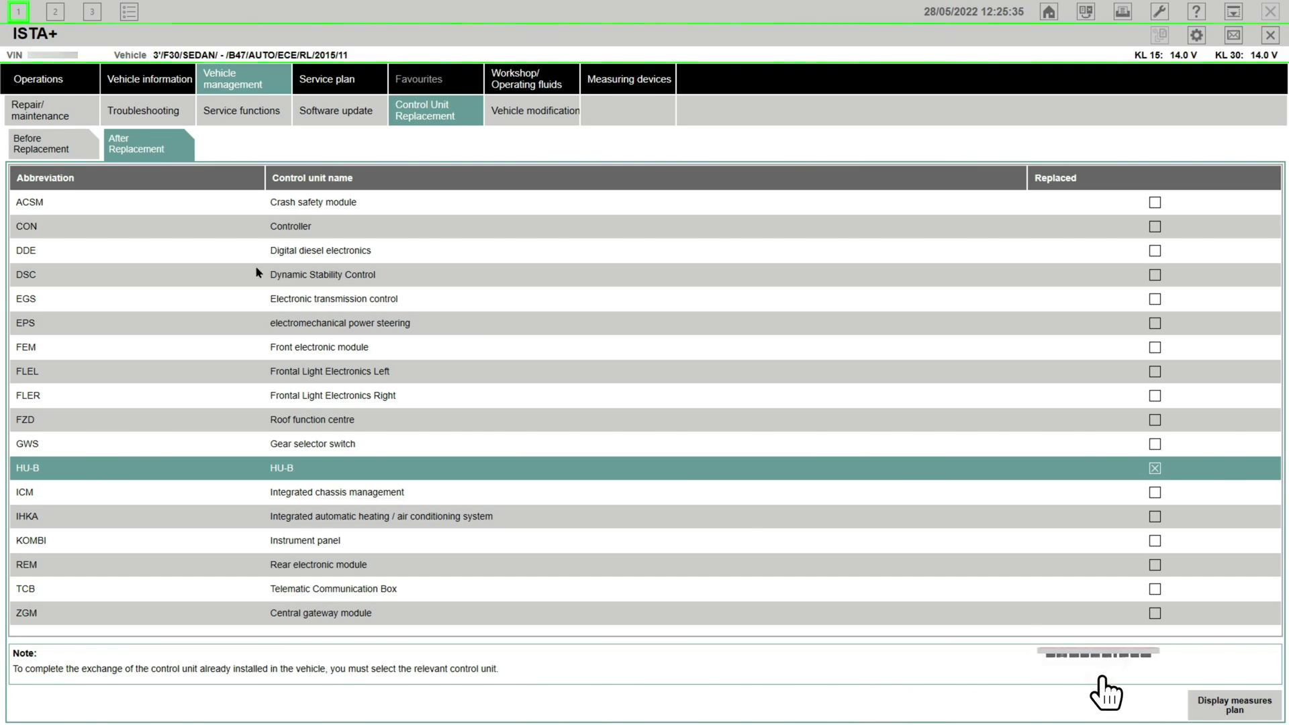
pyautogui.click(61, 144)
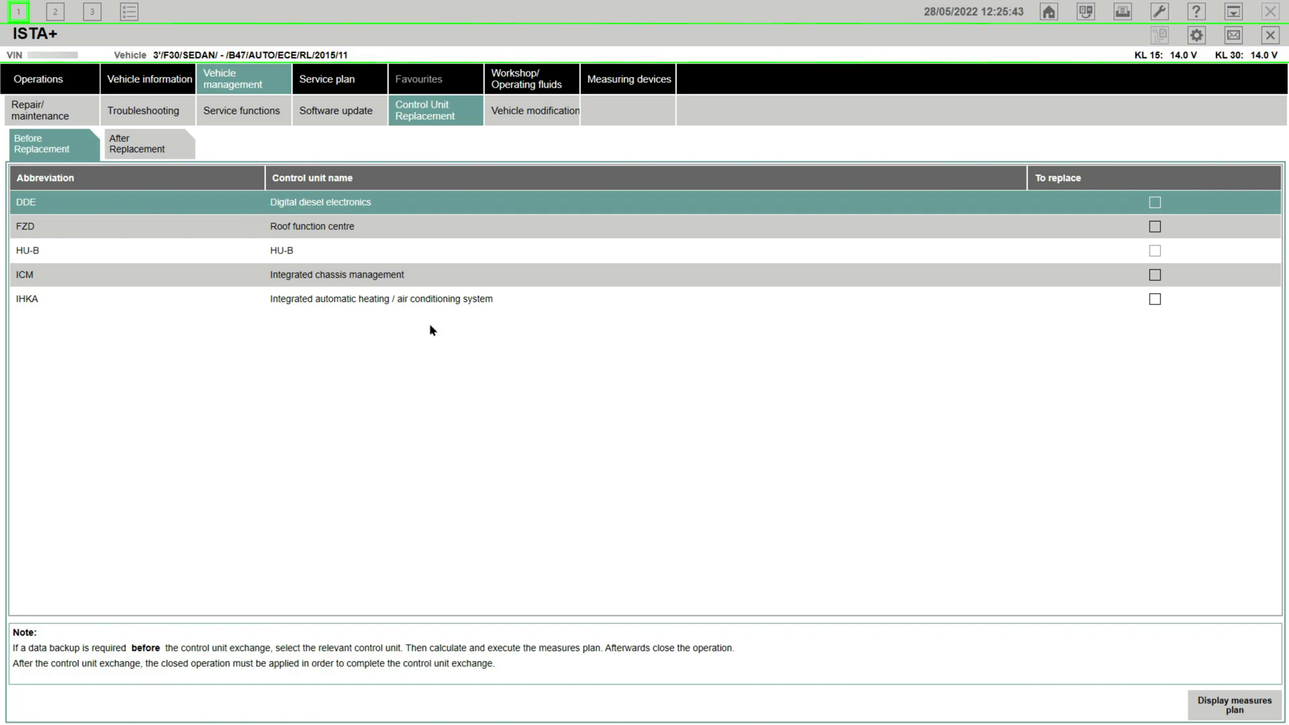
pyautogui.click(354, 258)
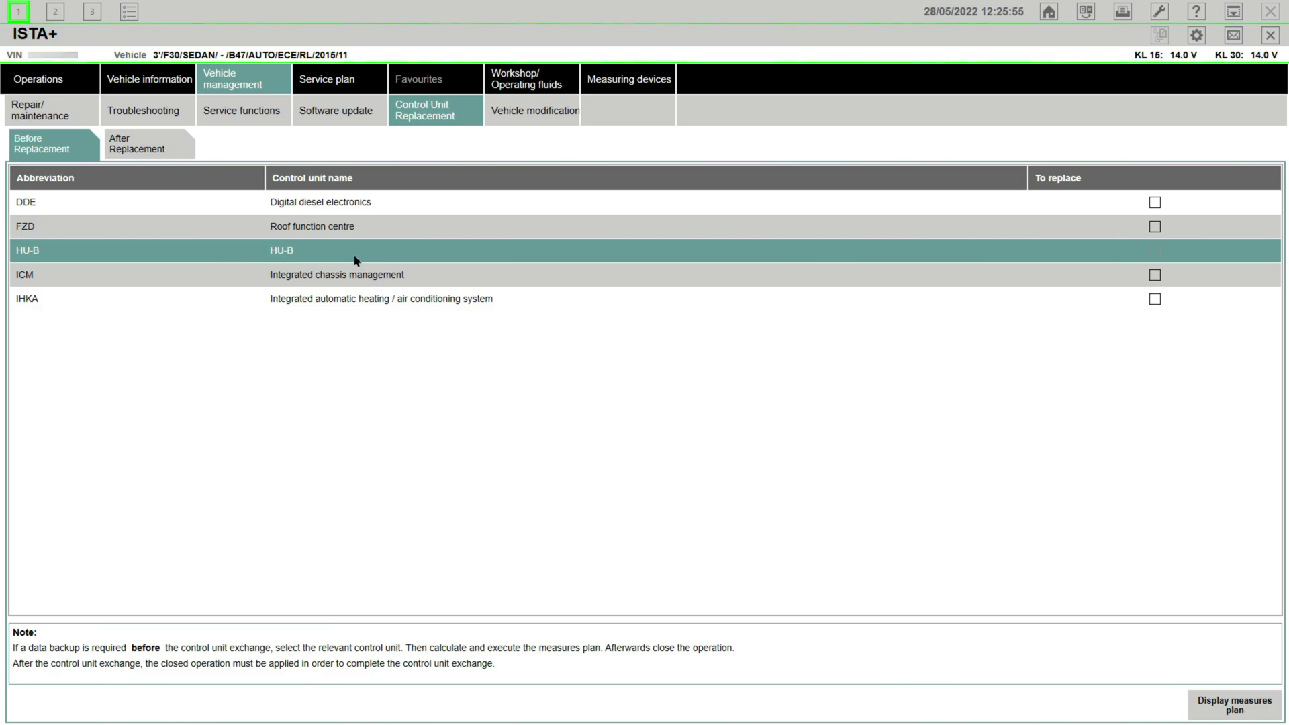
pyautogui.click(169, 157)
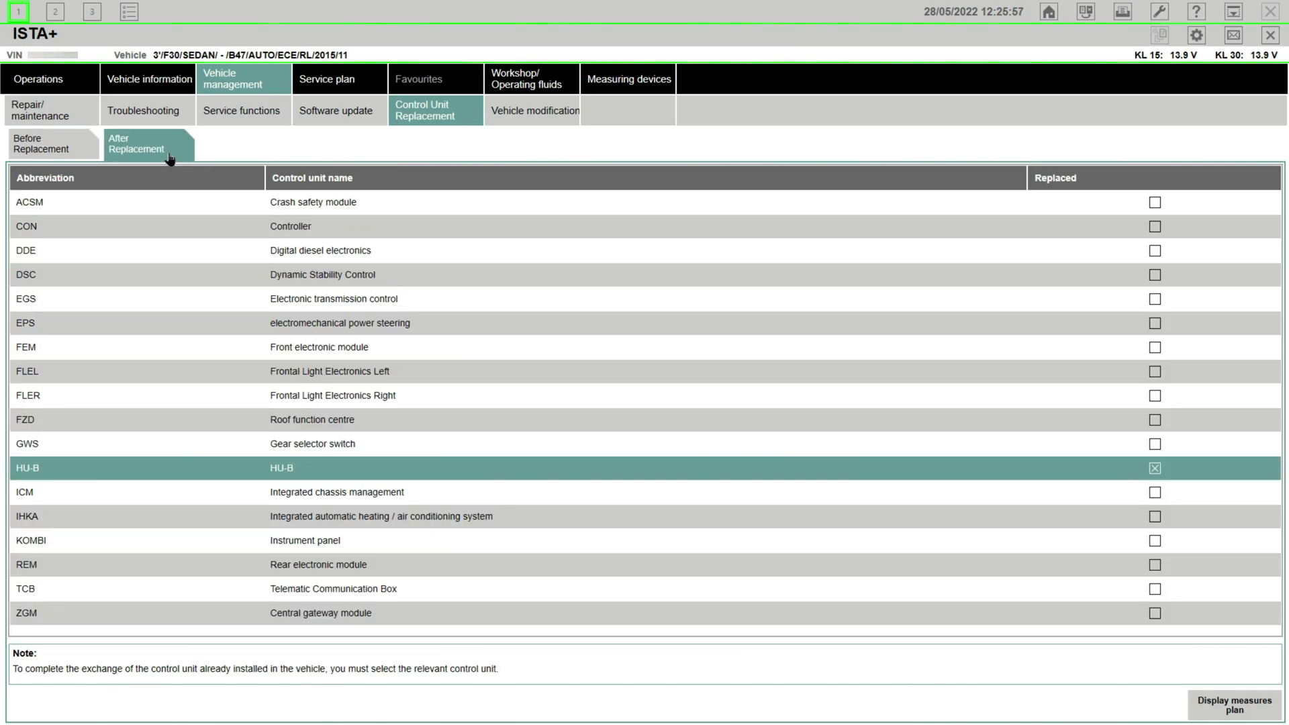
pyautogui.click(43, 138)
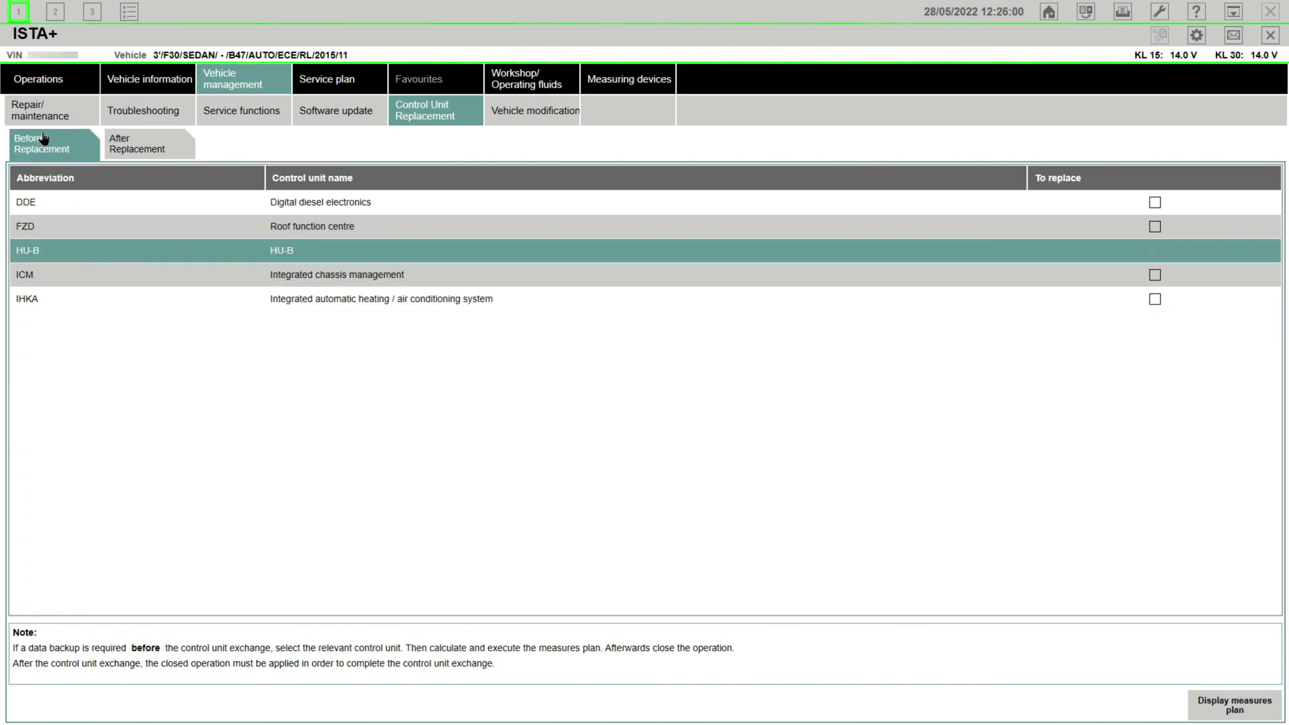
# Calculate and execute the measures plan with Install HU-B, confirming the prerequisites for vehicle programming
pyautogui.click(1256, 706)
pyautogui.click(1120, 711)
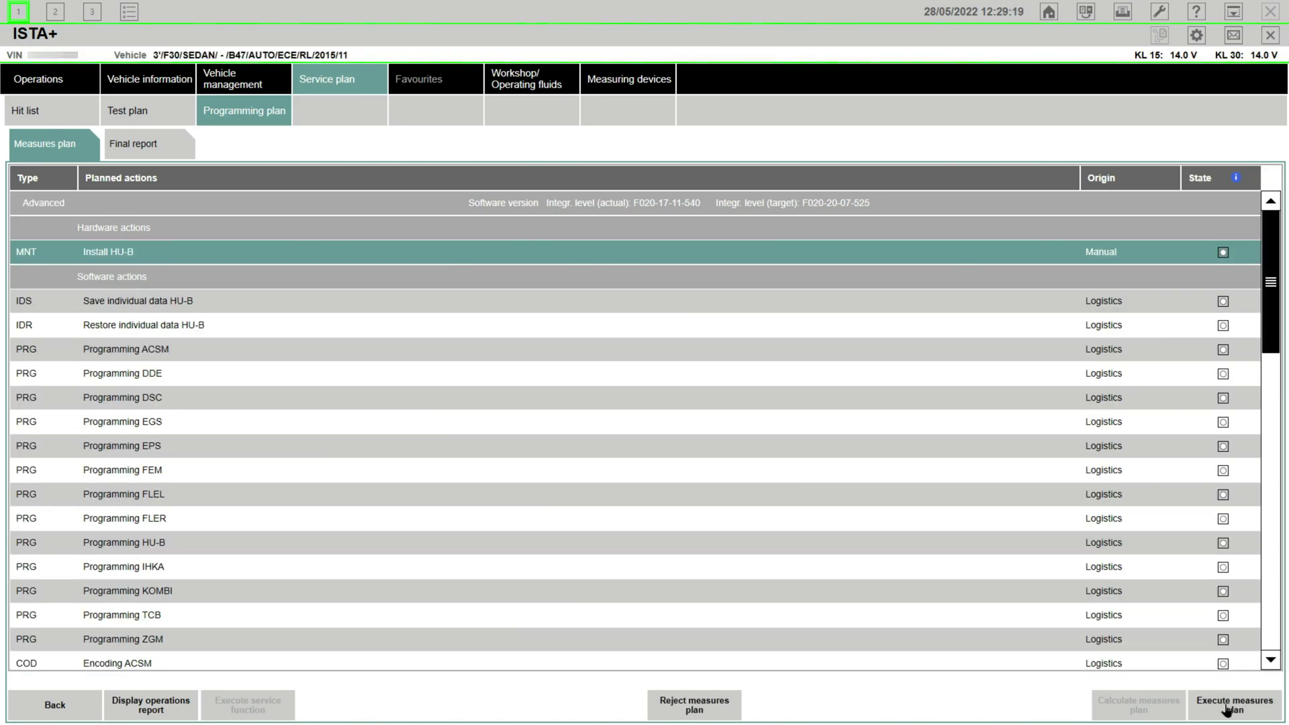
pyautogui.click(1224, 702)
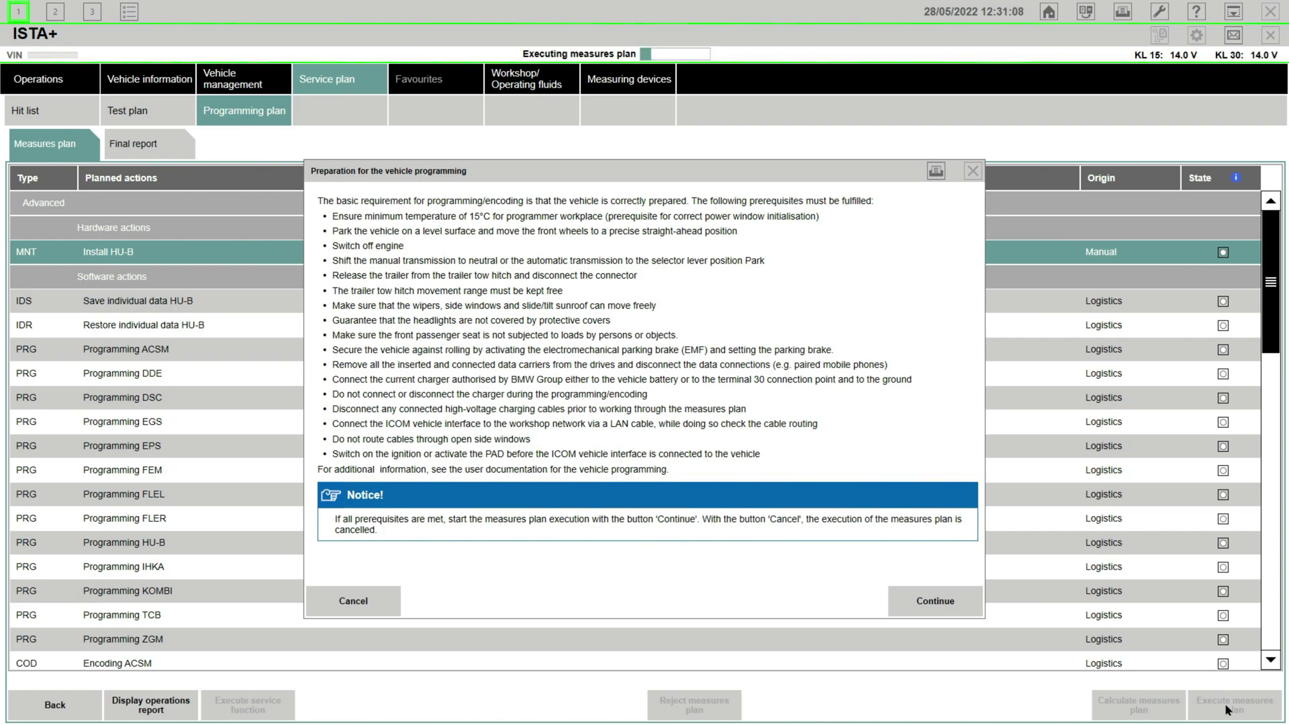
pyautogui.click(947, 603)
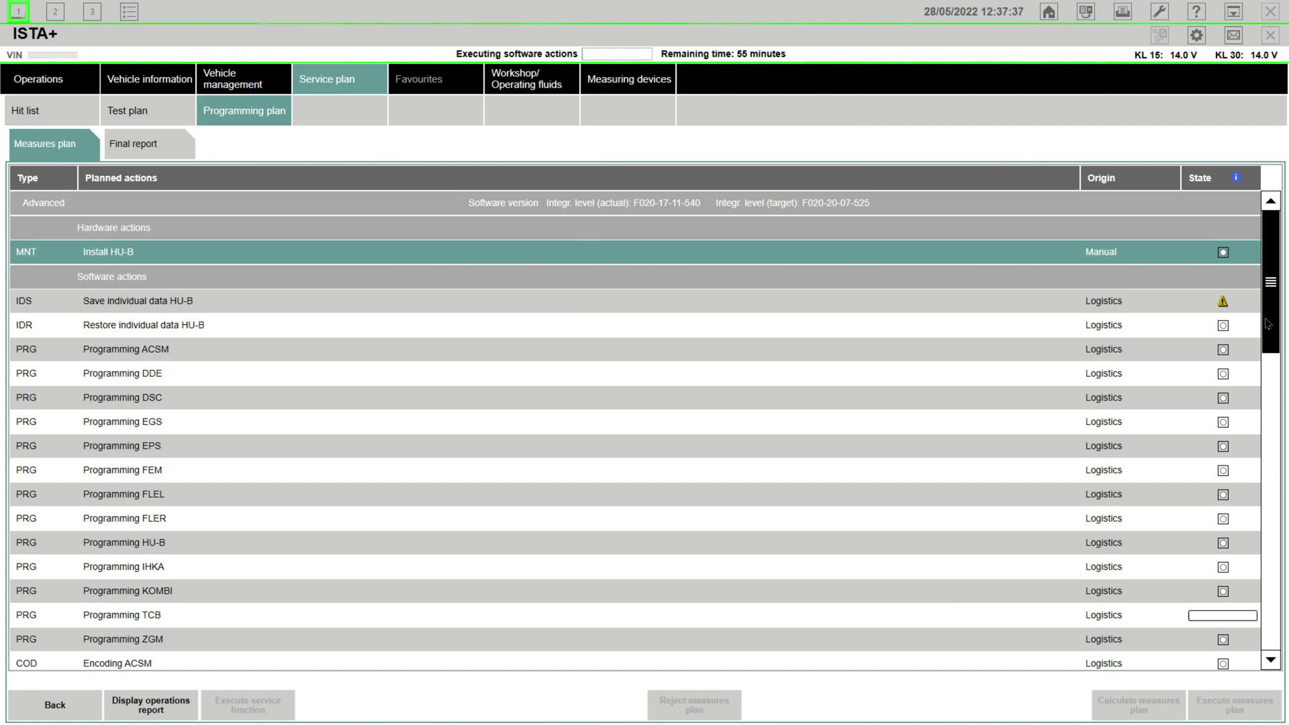
# Check the progress of the programming and encoding actions, including the state of Save individual data HU-B
pyautogui.moveTo(1275, 302)
pyautogui.mouseDown()
pyautogui.moveTo(1275, 510)
pyautogui.moveTo(1287, 290)
pyautogui.mouseUp()
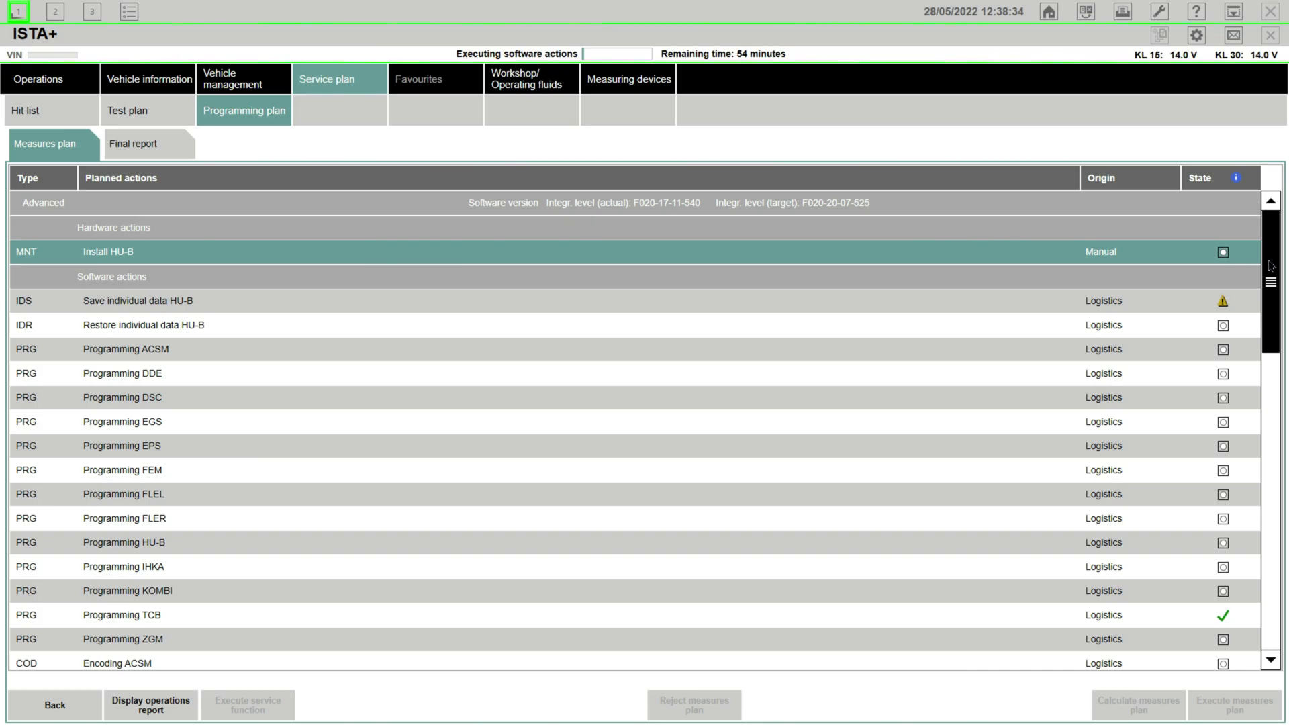
pyautogui.moveTo(1271, 265)
pyautogui.mouseDown()
pyautogui.moveTo(1276, 567)
pyautogui.moveTo(1286, 265)
pyautogui.mouseUp()
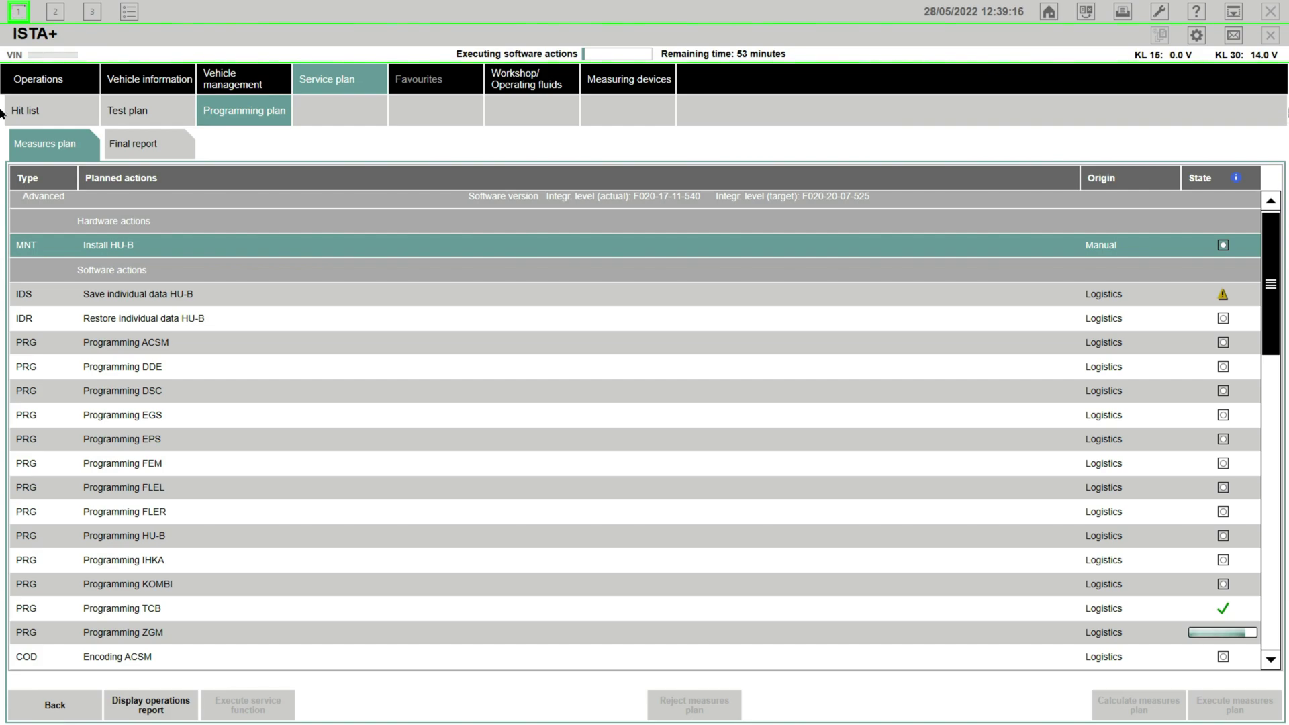
pyautogui.click(1225, 300)
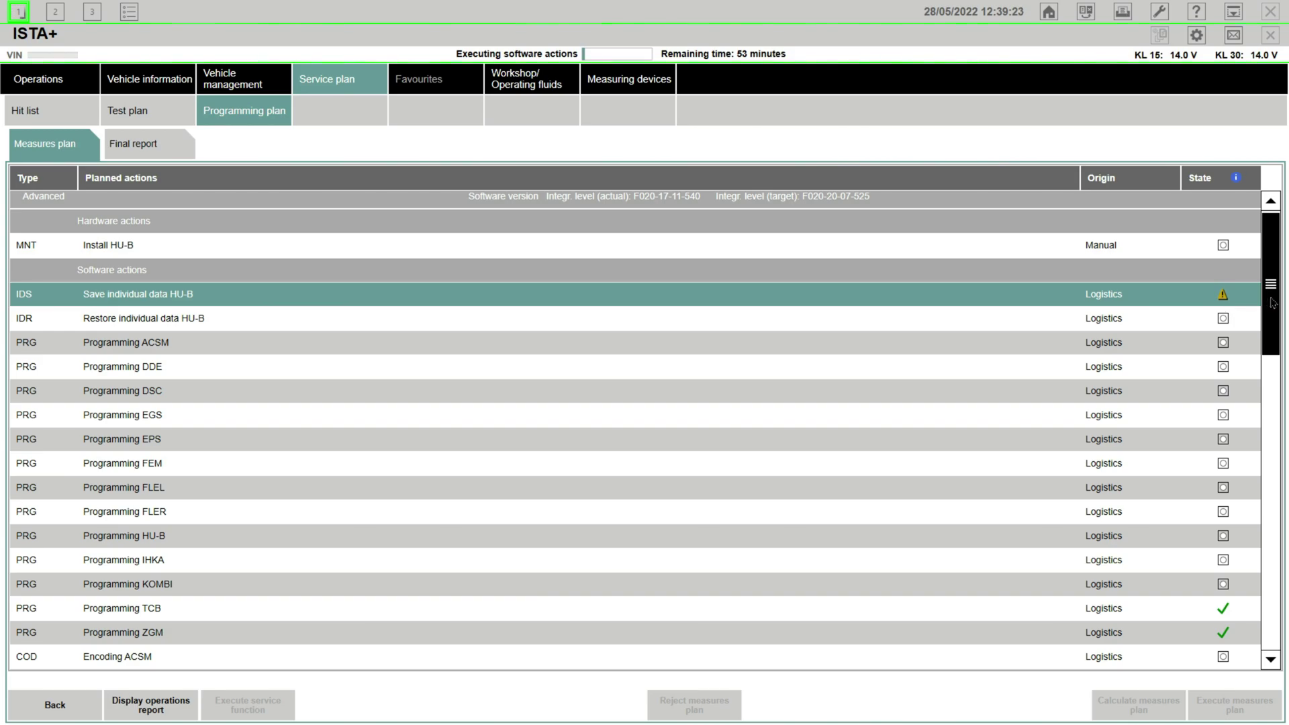
pyautogui.moveTo(1270, 304); pyautogui.dragTo(1274, 494)
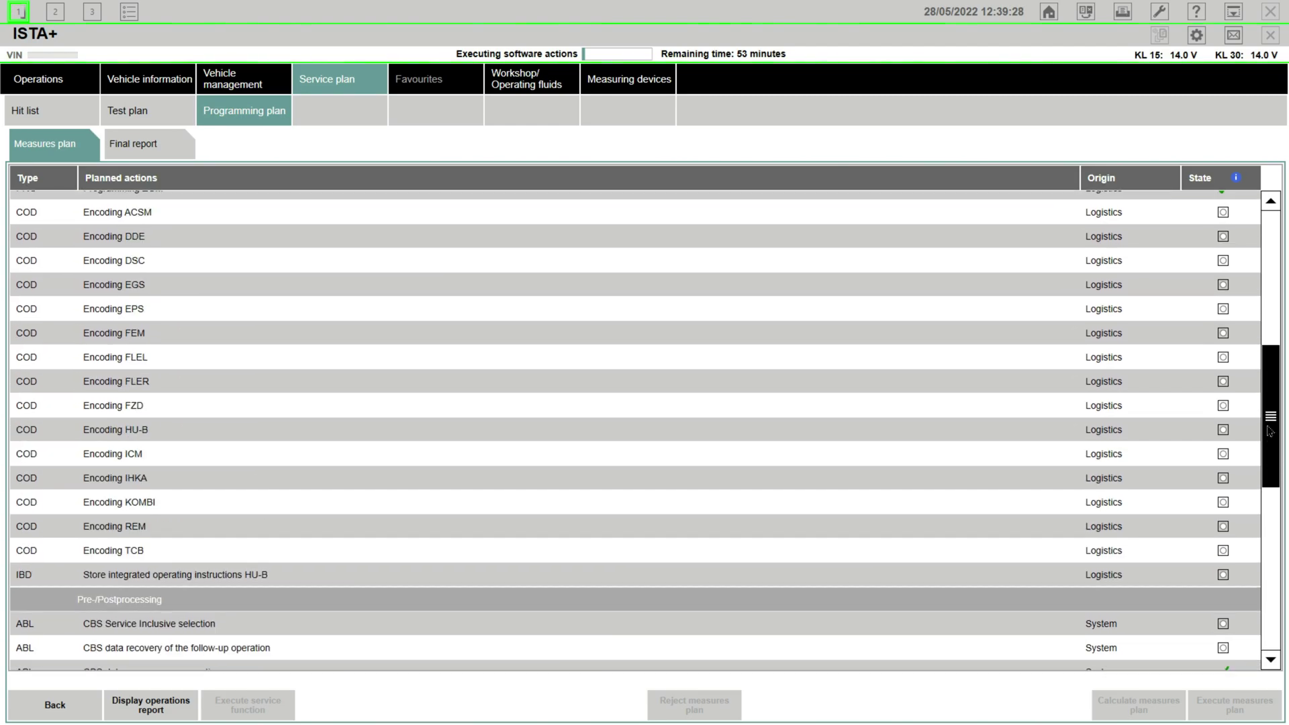
pyautogui.moveTo(1274, 410); pyautogui.dragTo(1287, 290)
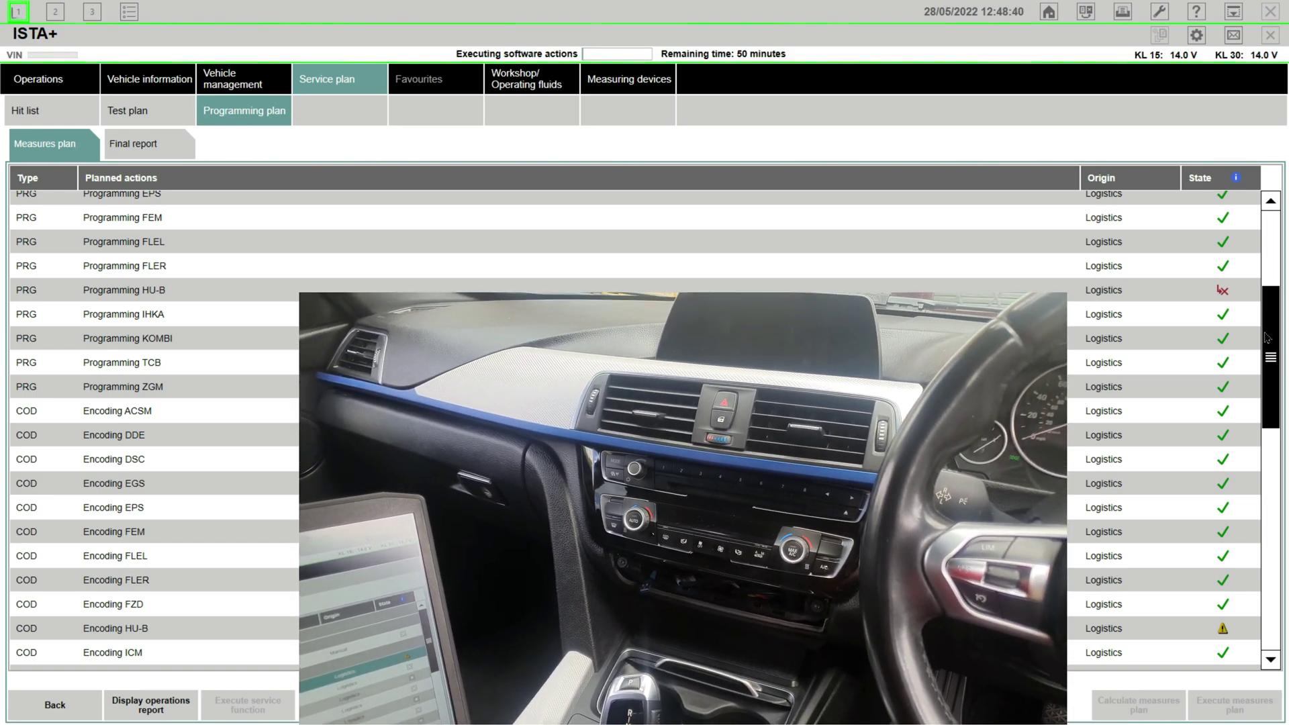
# Check the state of Programming HU-B in the measures plan against the State Values legend
pyautogui.scroll(-10, 1266, 338)
pyautogui.scroll(12, 1266, 338)
pyautogui.click(1220, 405)
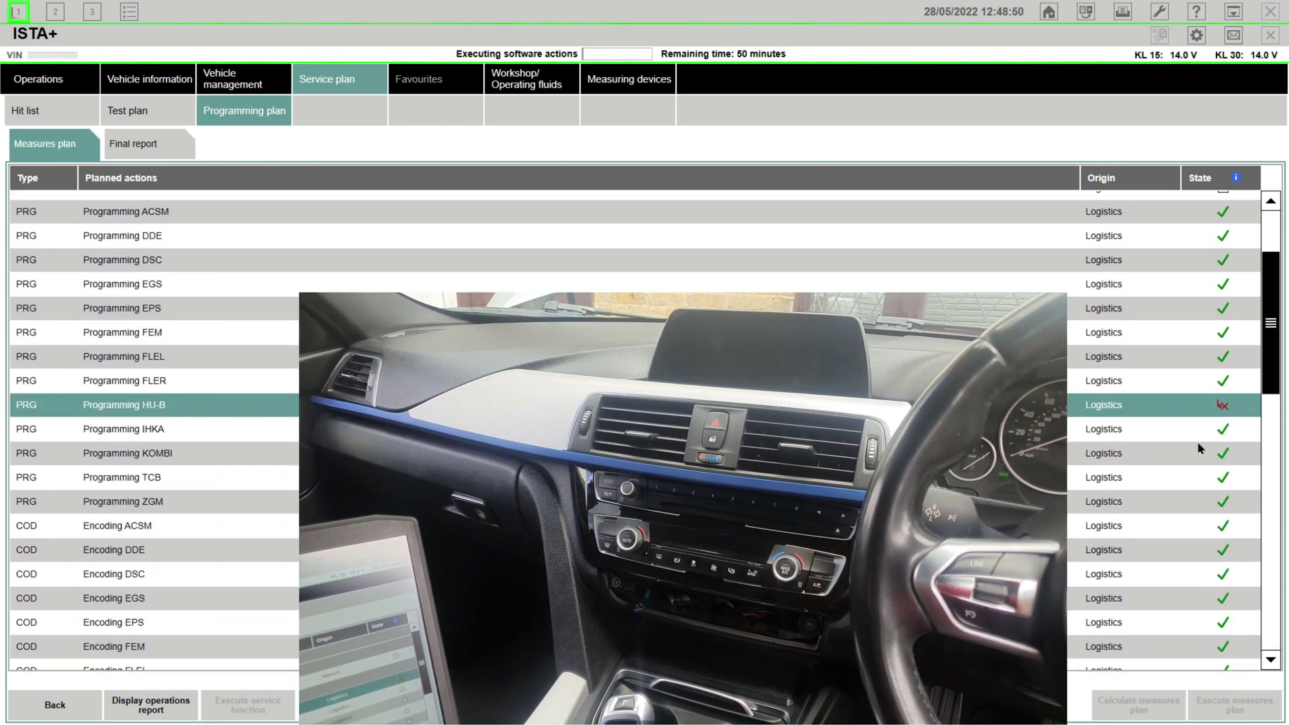
pyautogui.click(1236, 178)
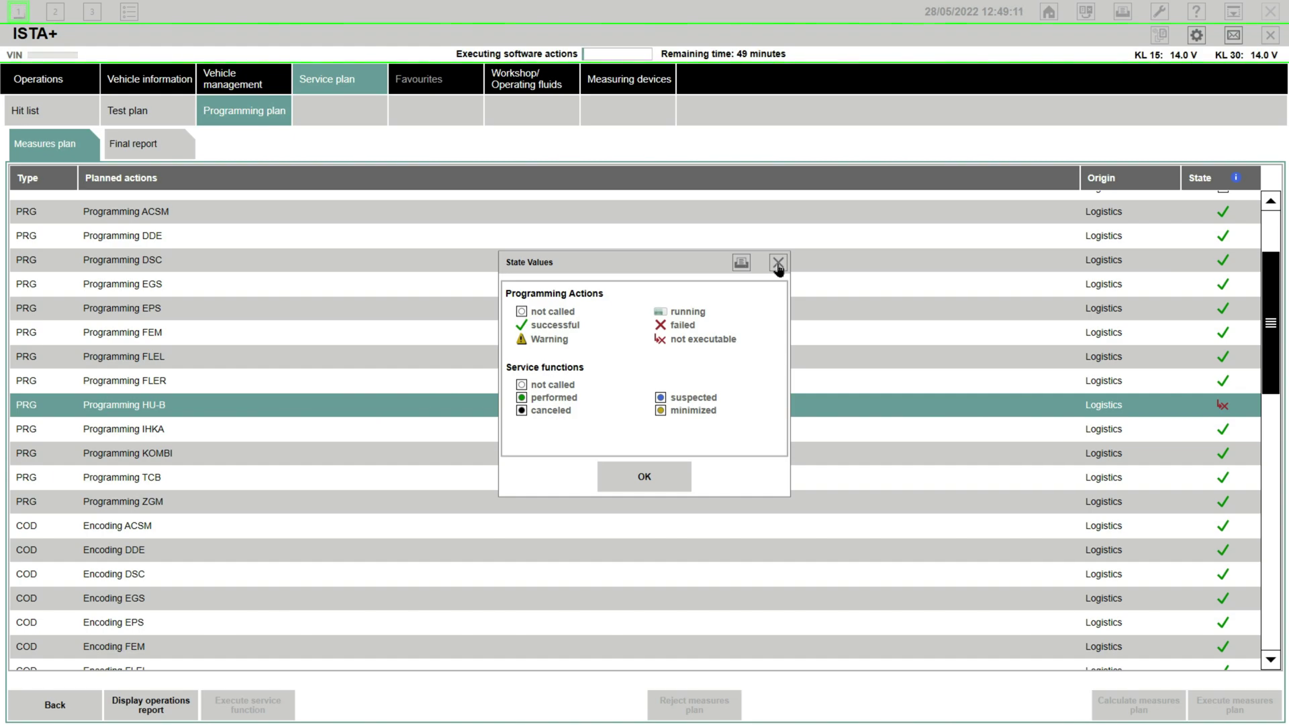
pyautogui.click(778, 265)
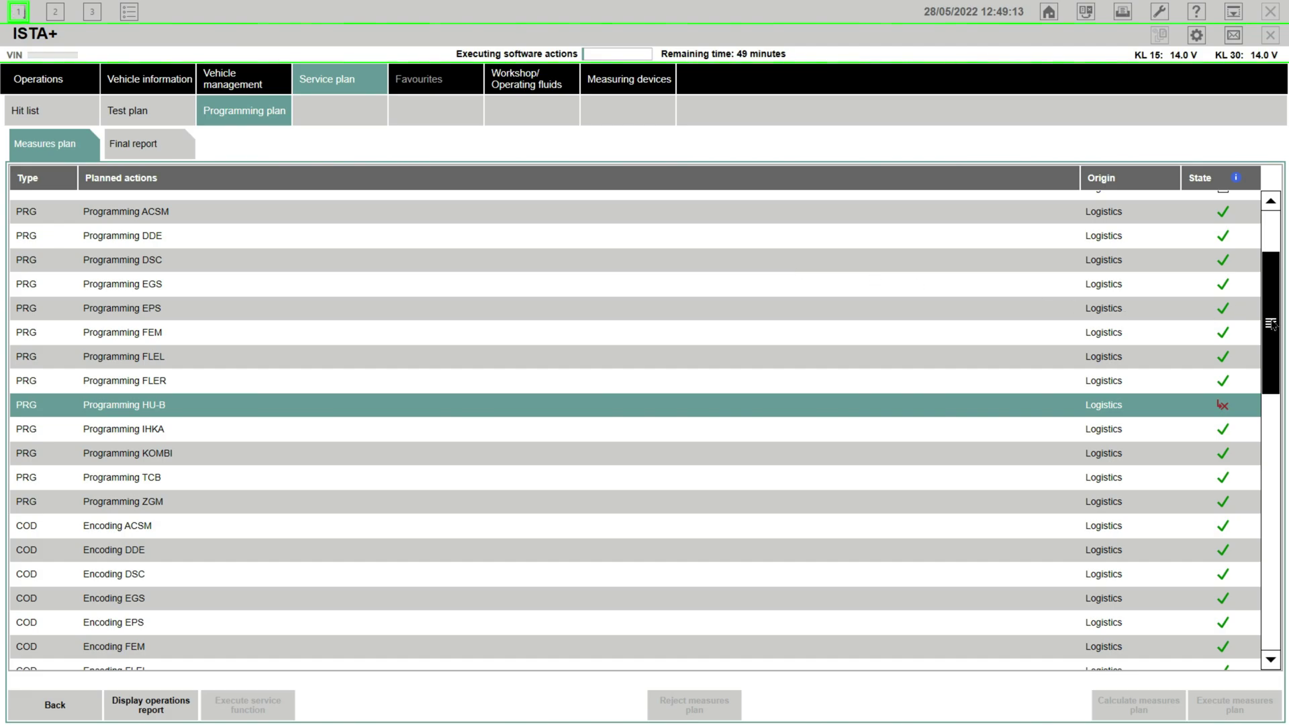
# Continue the test module despite the disrupted vehicle interface connection, acknowledging the ICOM reconnection notices and the terminal 30 battery voltage warning
pyautogui.moveTo(1272, 324); pyautogui.dragTo(1264, 288)
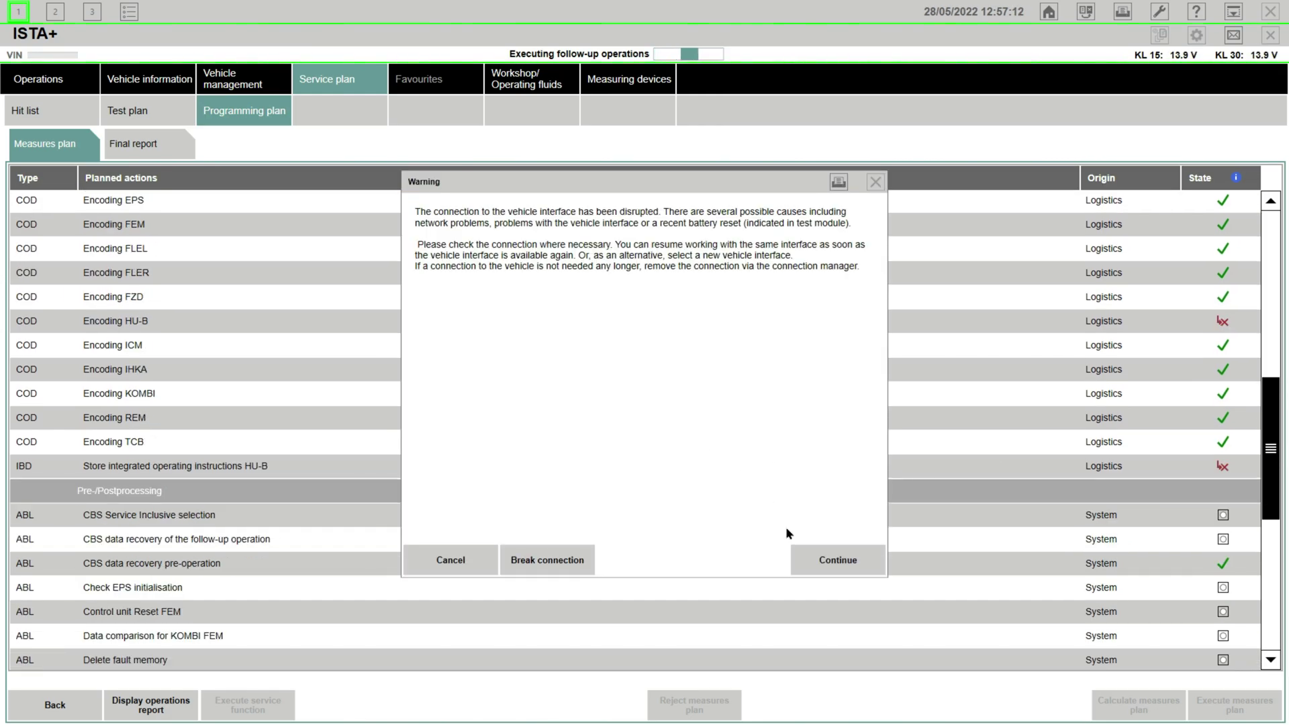
pyautogui.click(837, 560)
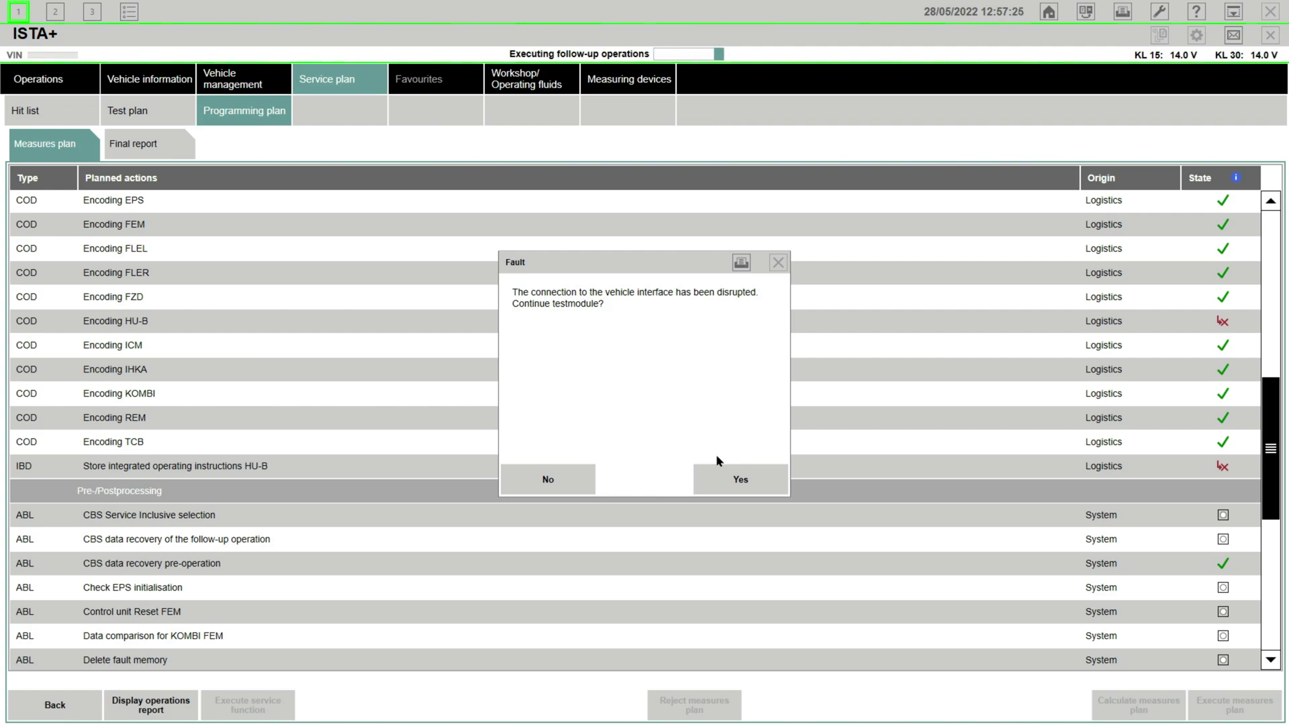
pyautogui.click(742, 480)
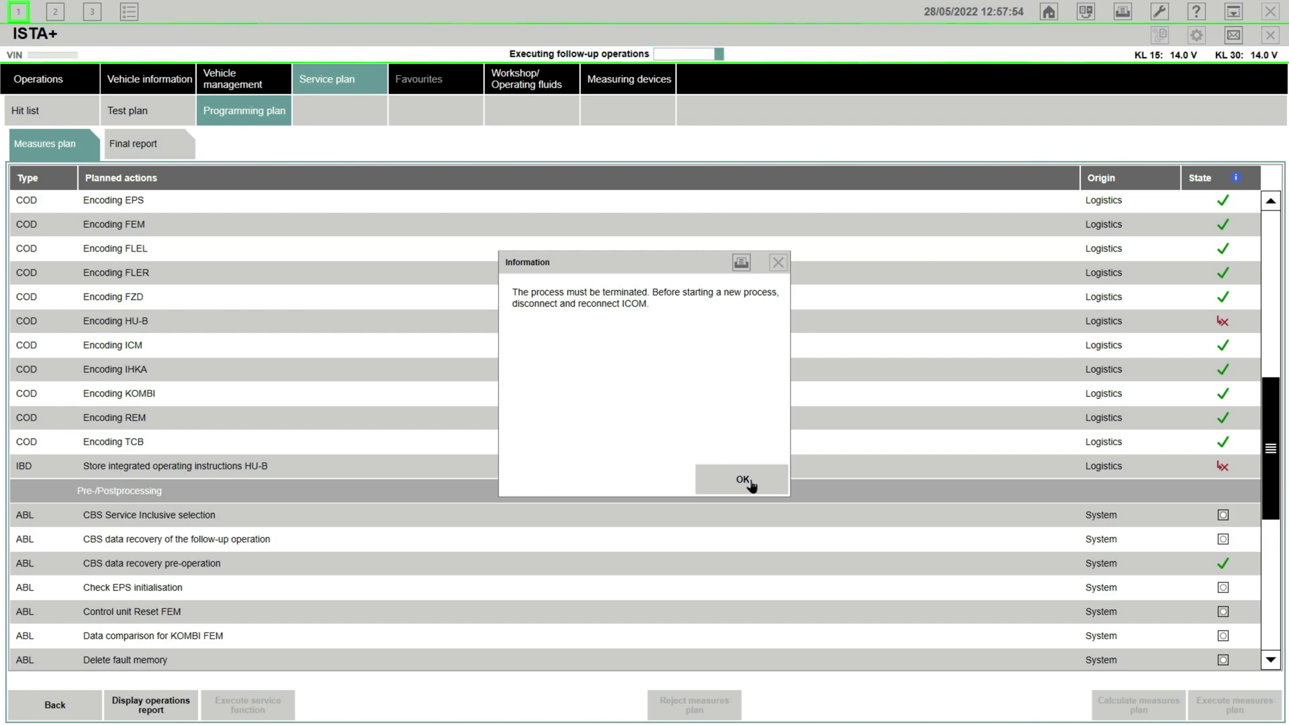
pyautogui.click(750, 482)
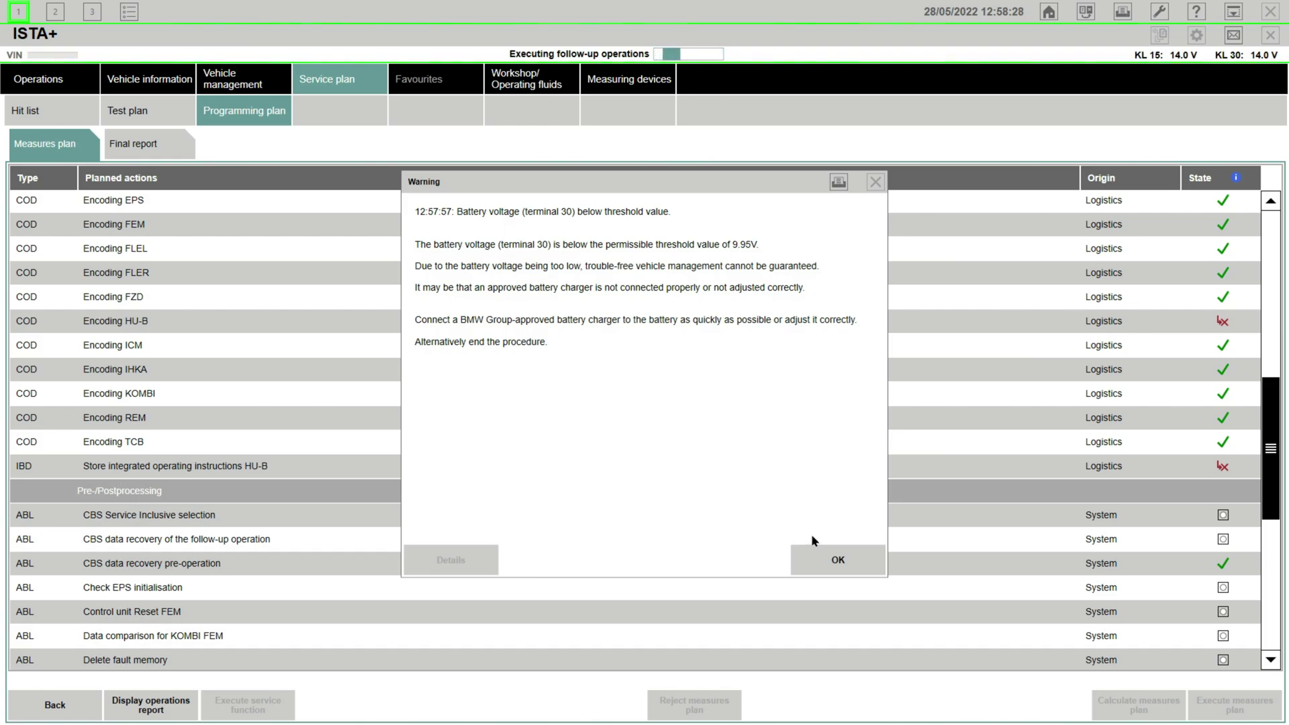
pyautogui.click(824, 559)
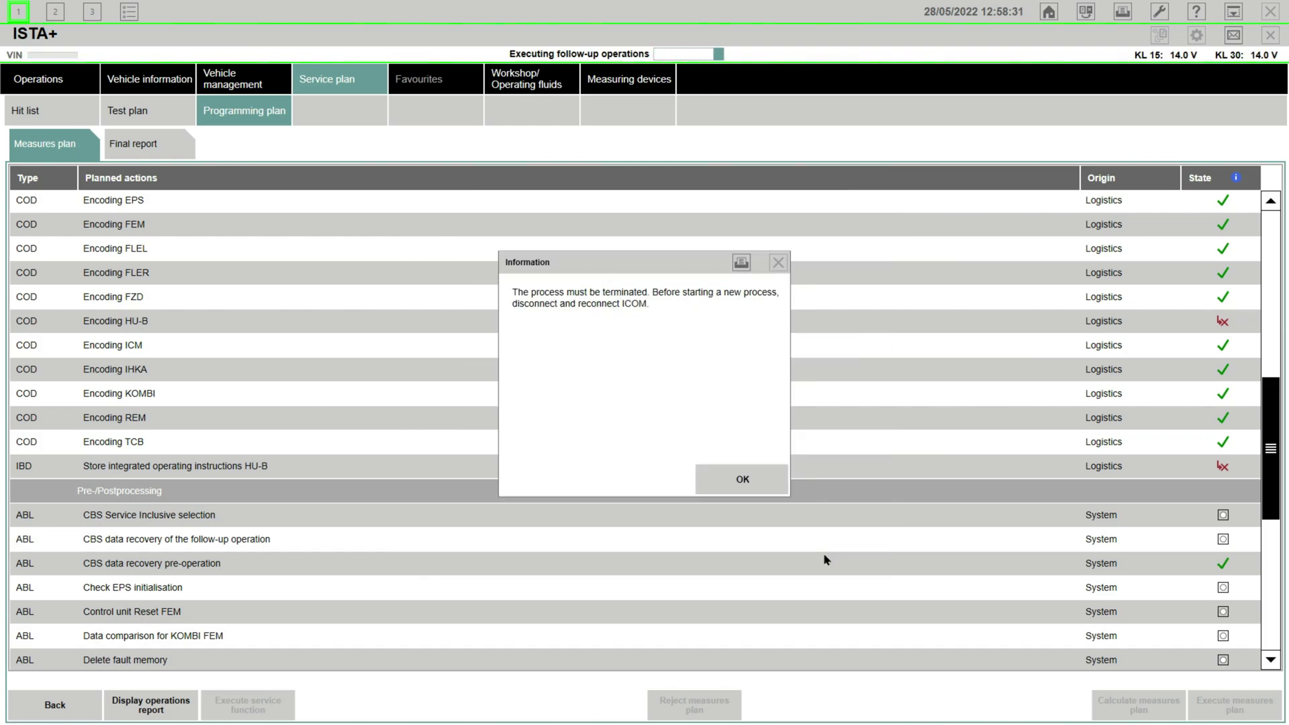
pyautogui.click(743, 479)
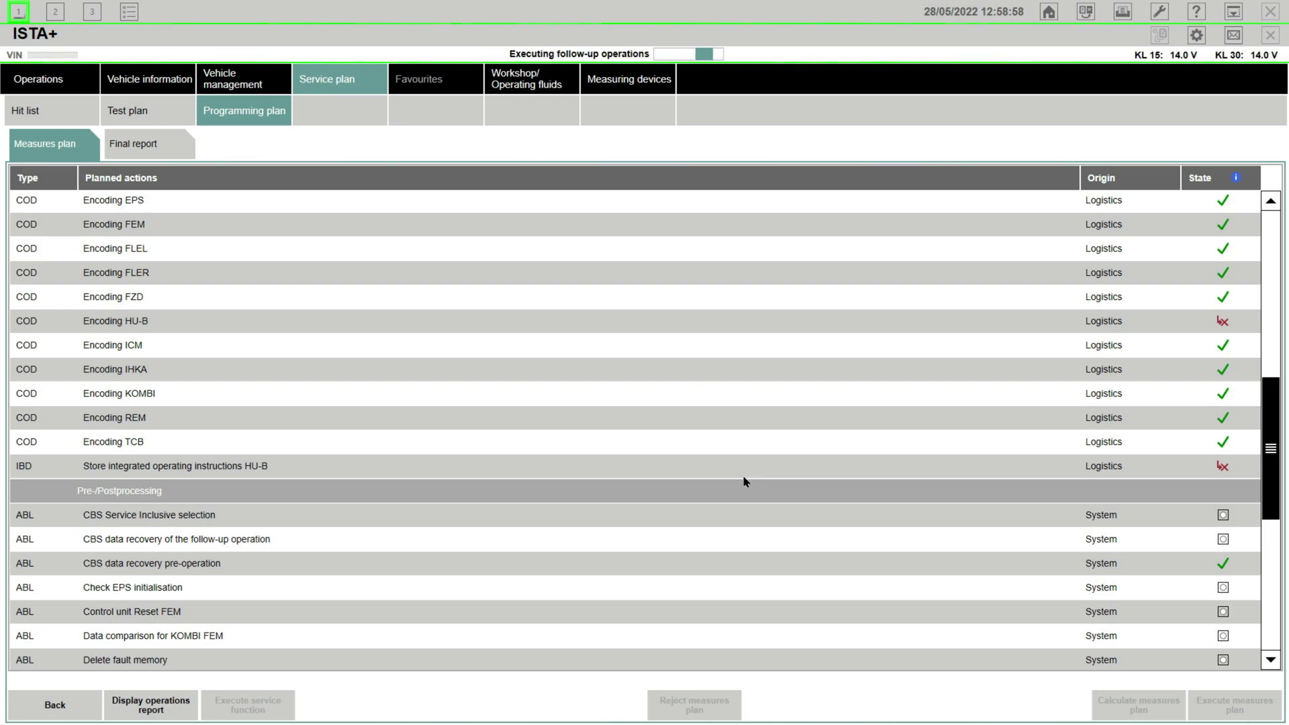
# Proceed with the power window and tyre pressure control initialisations in the follow-up operations, acknowledging the LAN cable, safety and tyre pressure notices
pyautogui.moveTo(1270, 482); pyautogui.dragTo(1270, 617)
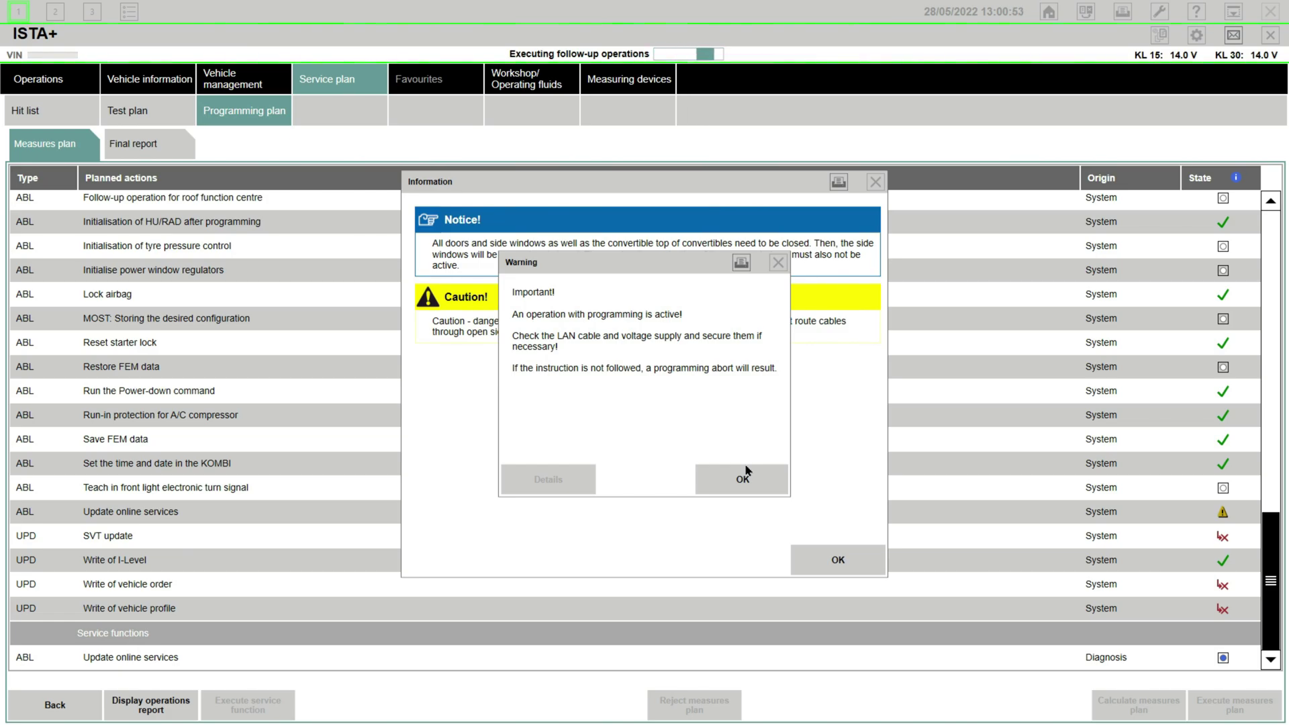
pyautogui.click(739, 476)
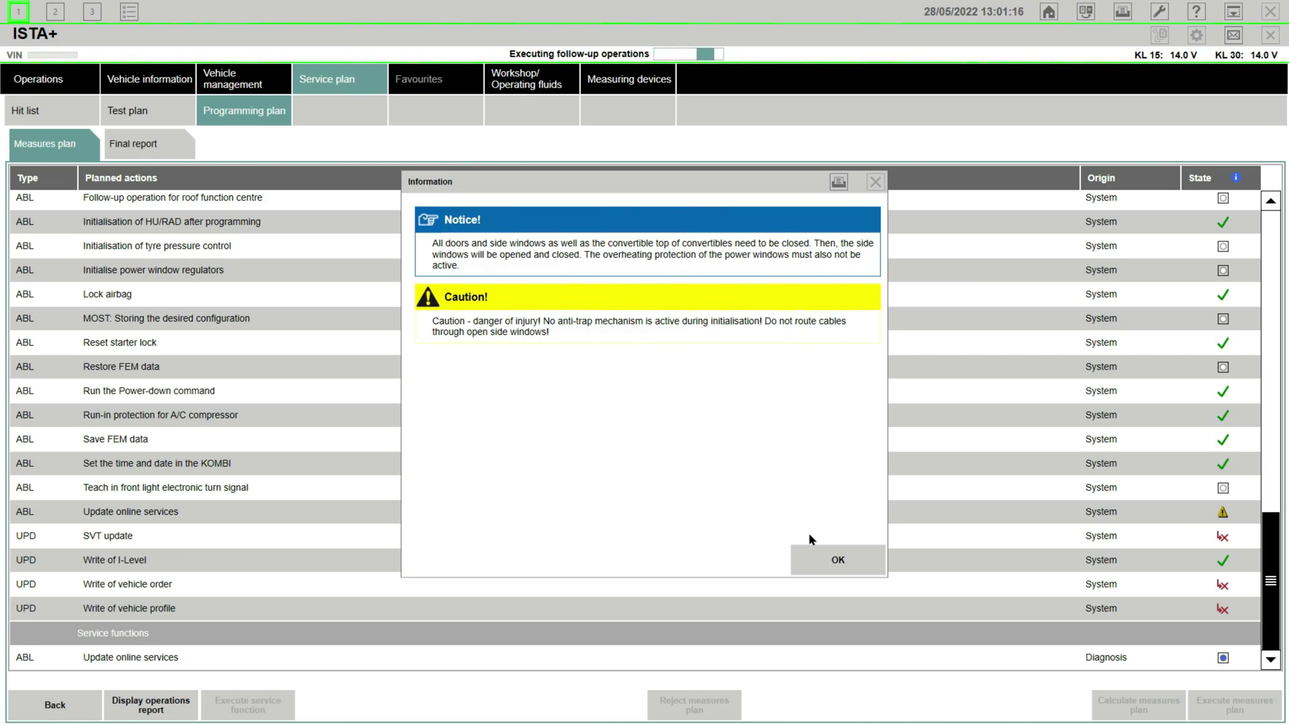
pyautogui.click(832, 567)
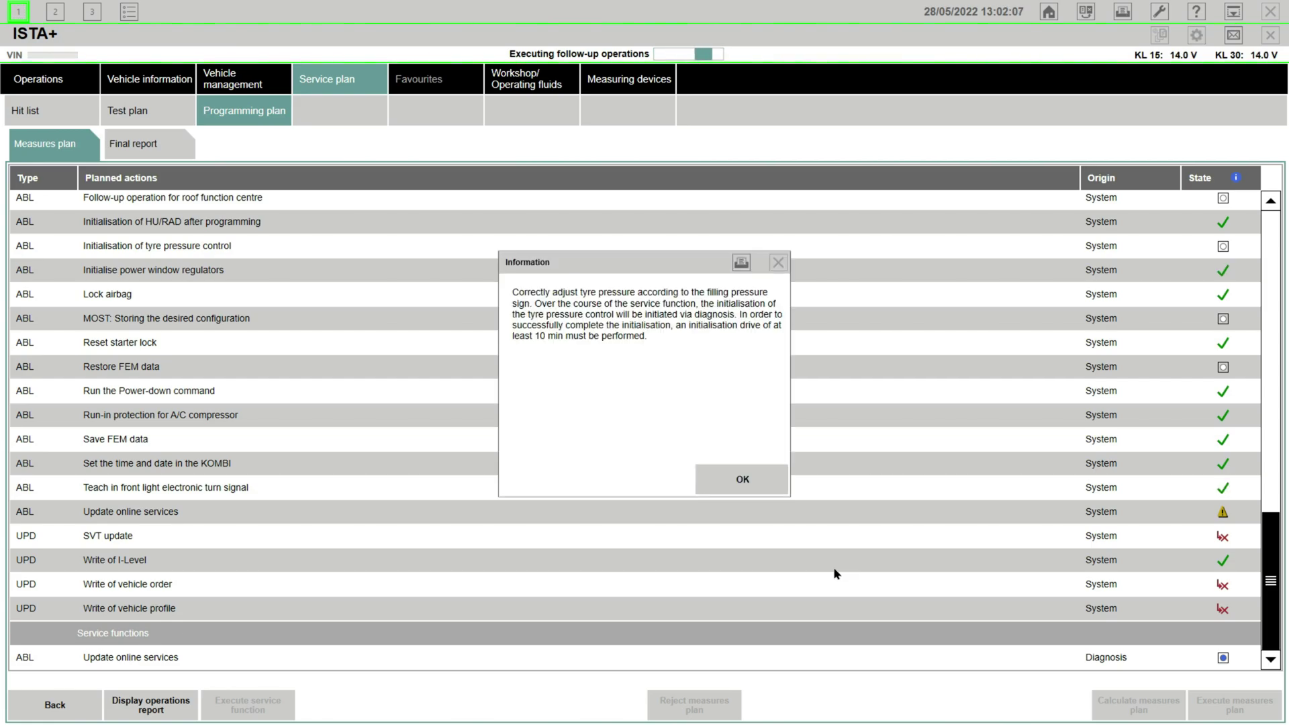
pyautogui.click(740, 479)
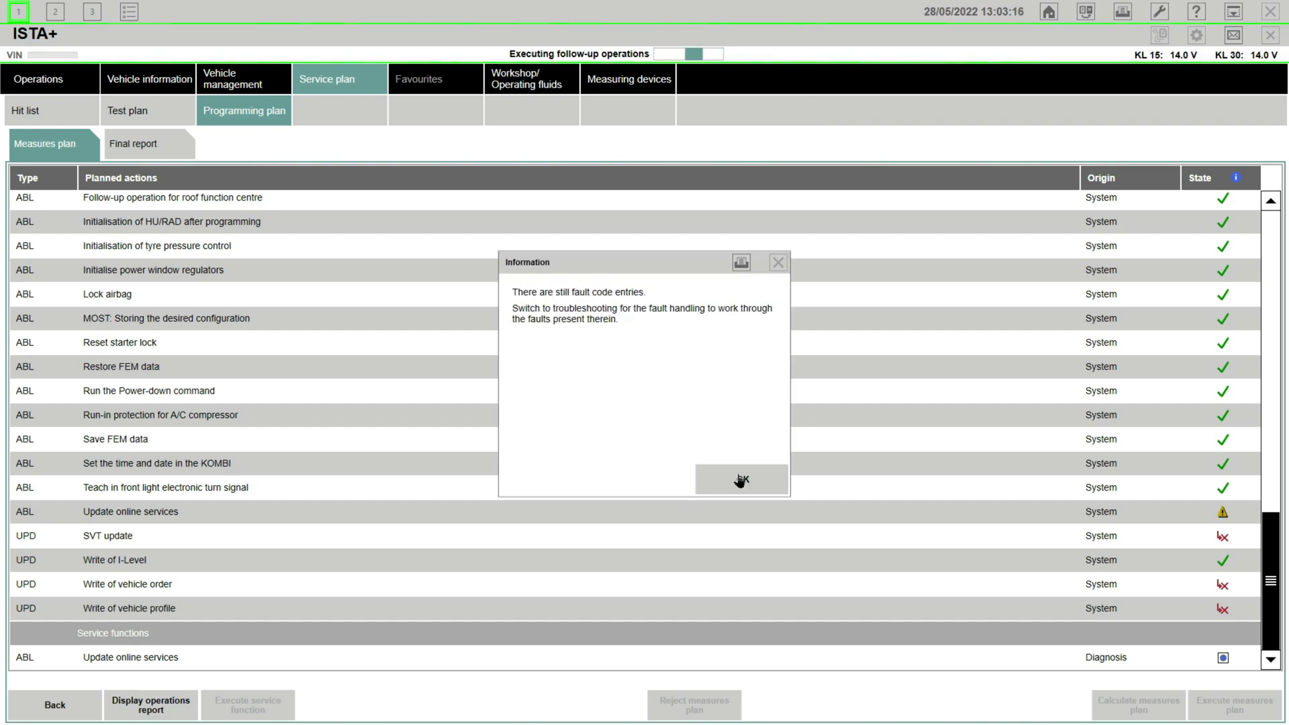
# Acknowledge the fault code notice and all dialogs on the measures plan's execution and calculation to end its processing
pyautogui.click(740, 479)
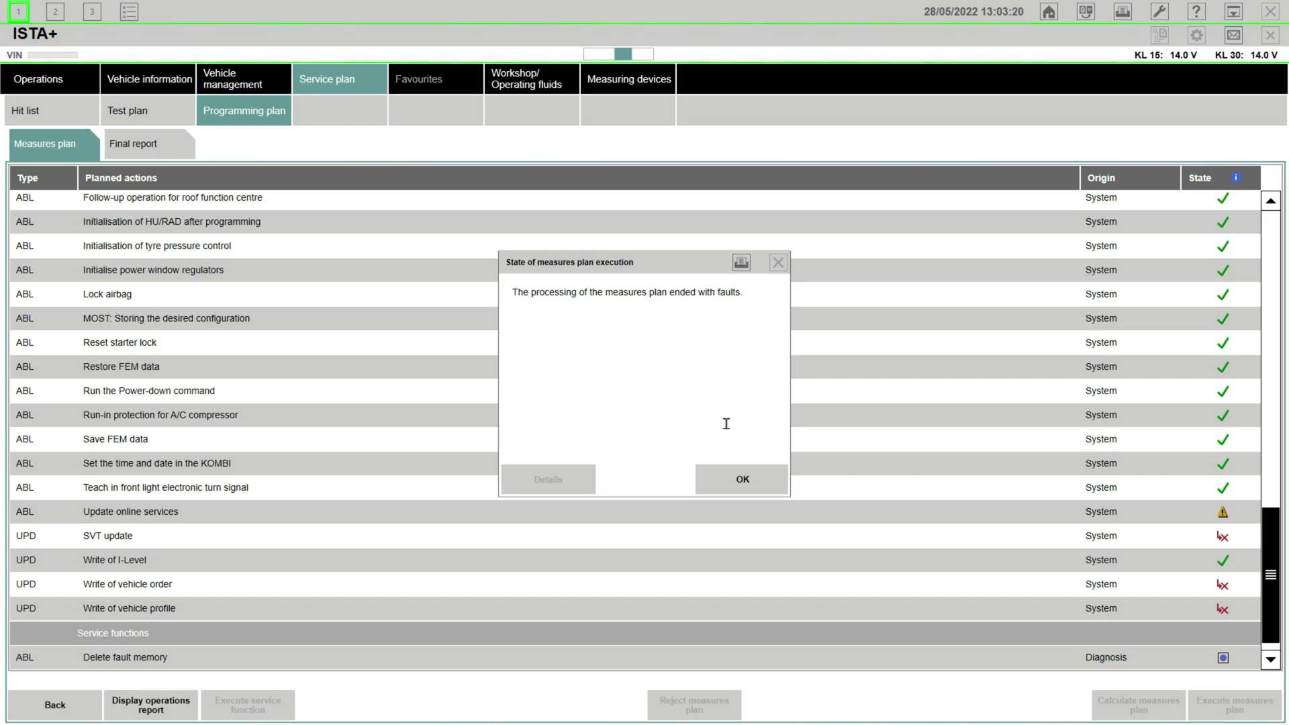
pyautogui.click(756, 478)
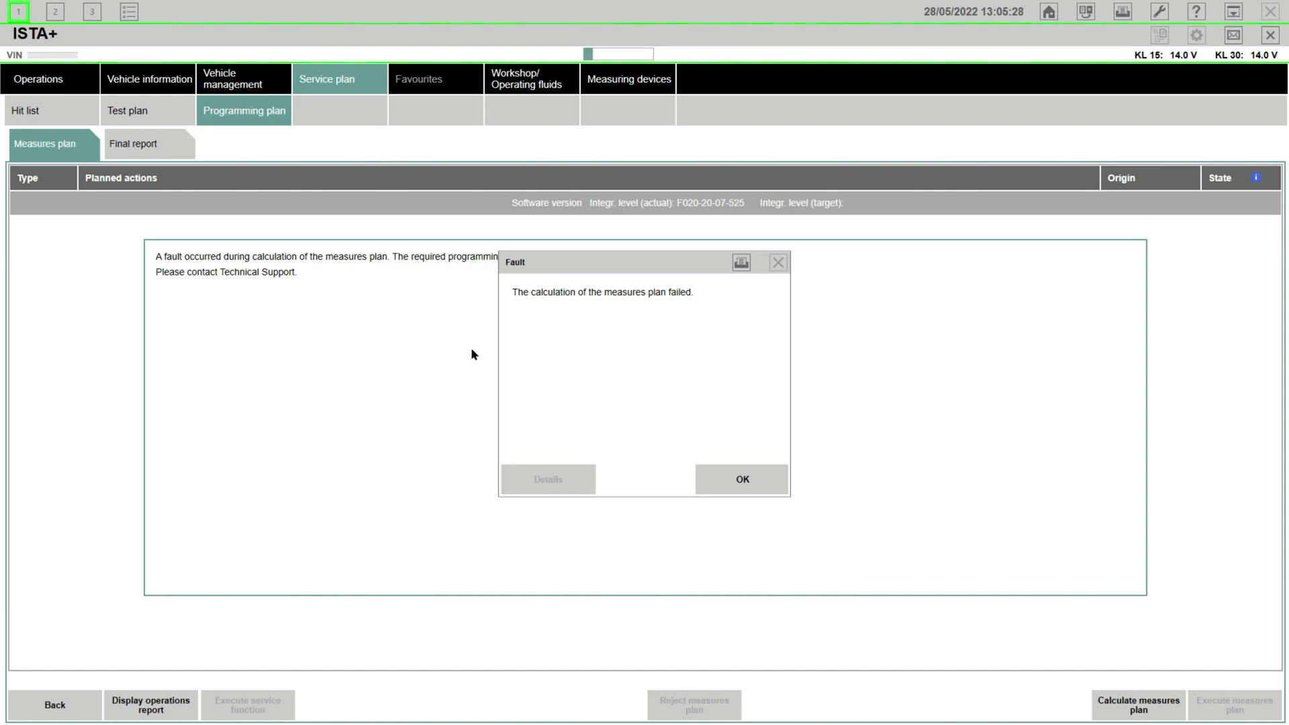
pyautogui.click(739, 481)
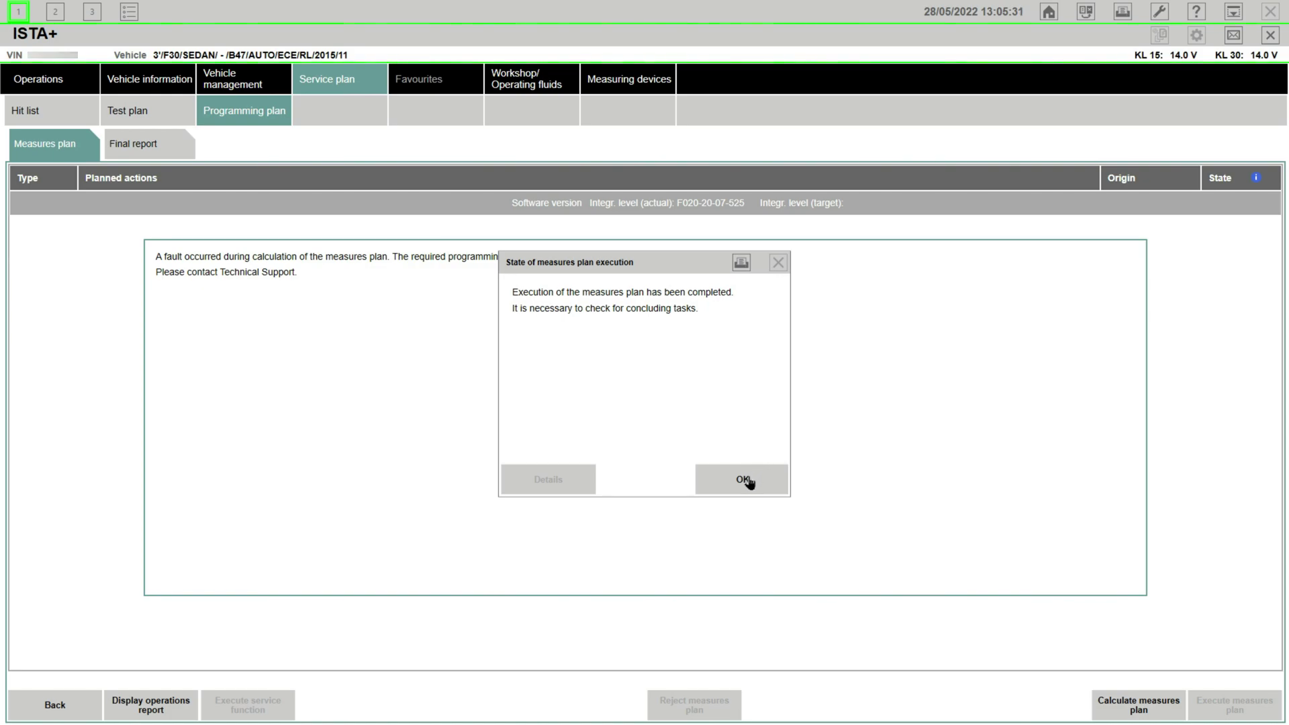
pyautogui.click(748, 482)
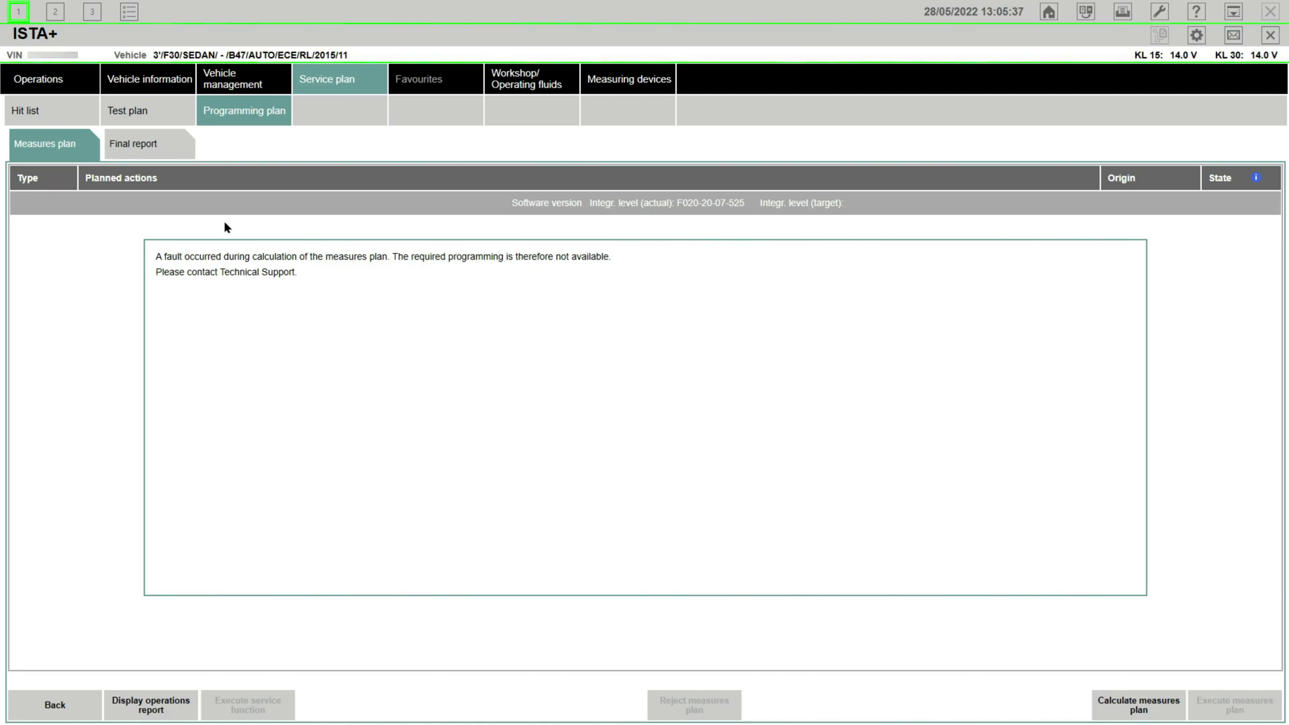
# Check Control Unit Replacement and the Comfort software update, and inspect the DDE and HU-B states in the control unit tree
pyautogui.click(223, 83)
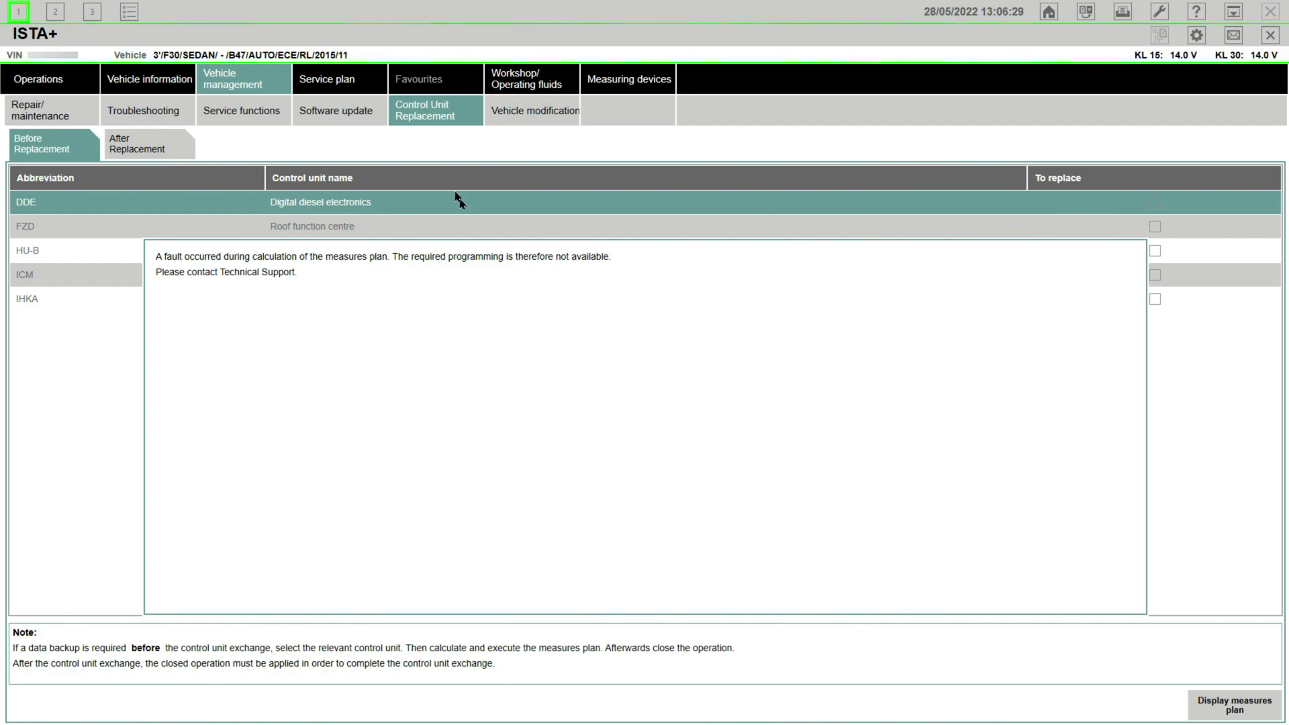
pyautogui.click(360, 111)
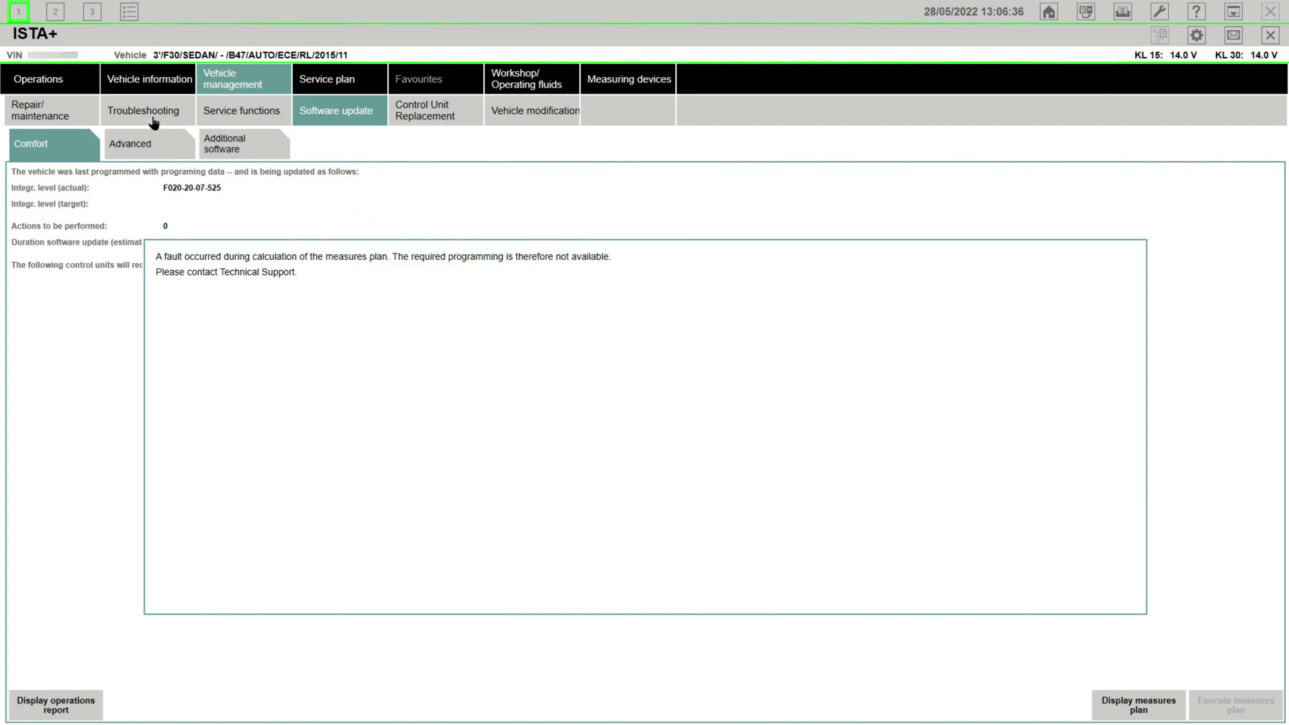
pyautogui.click(151, 84)
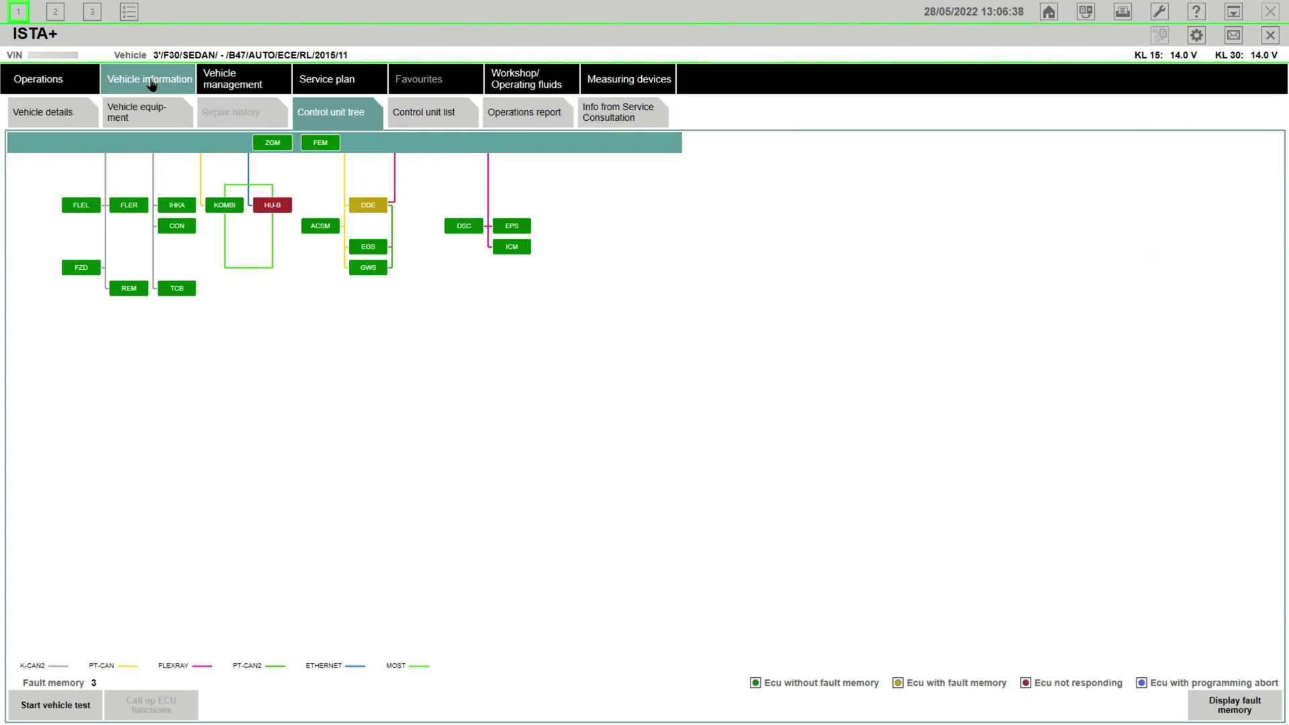
pyautogui.moveTo(357, 210)
# Display the fault memory, review the EWS-DDE and Headunit entries, and delete all fault memories
pyautogui.click(1215, 709)
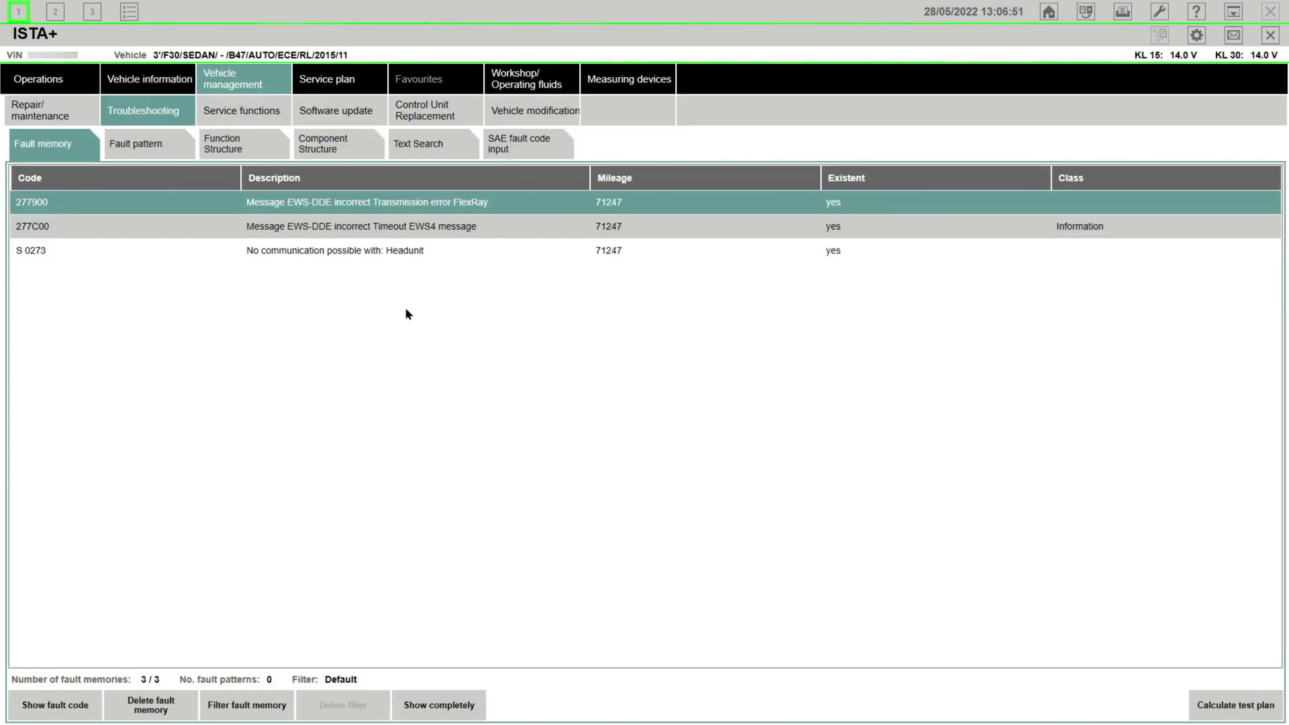
pyautogui.click(428, 232)
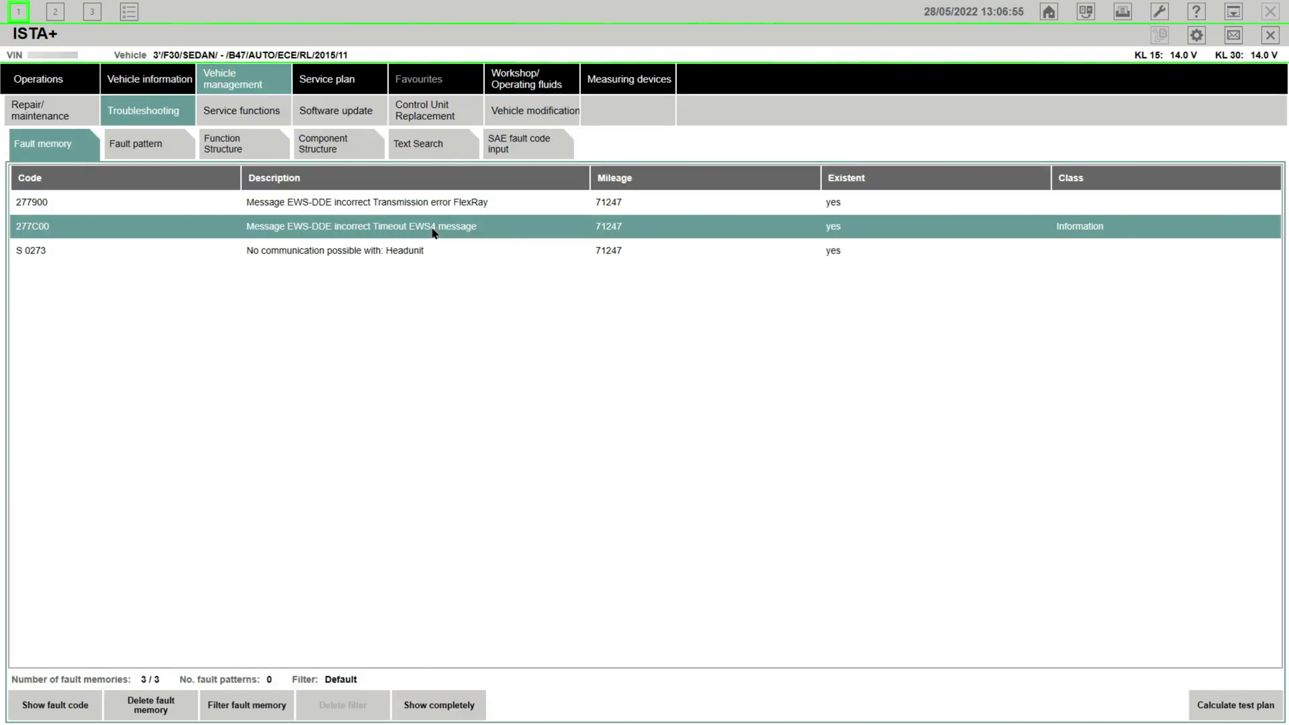
pyautogui.click(413, 251)
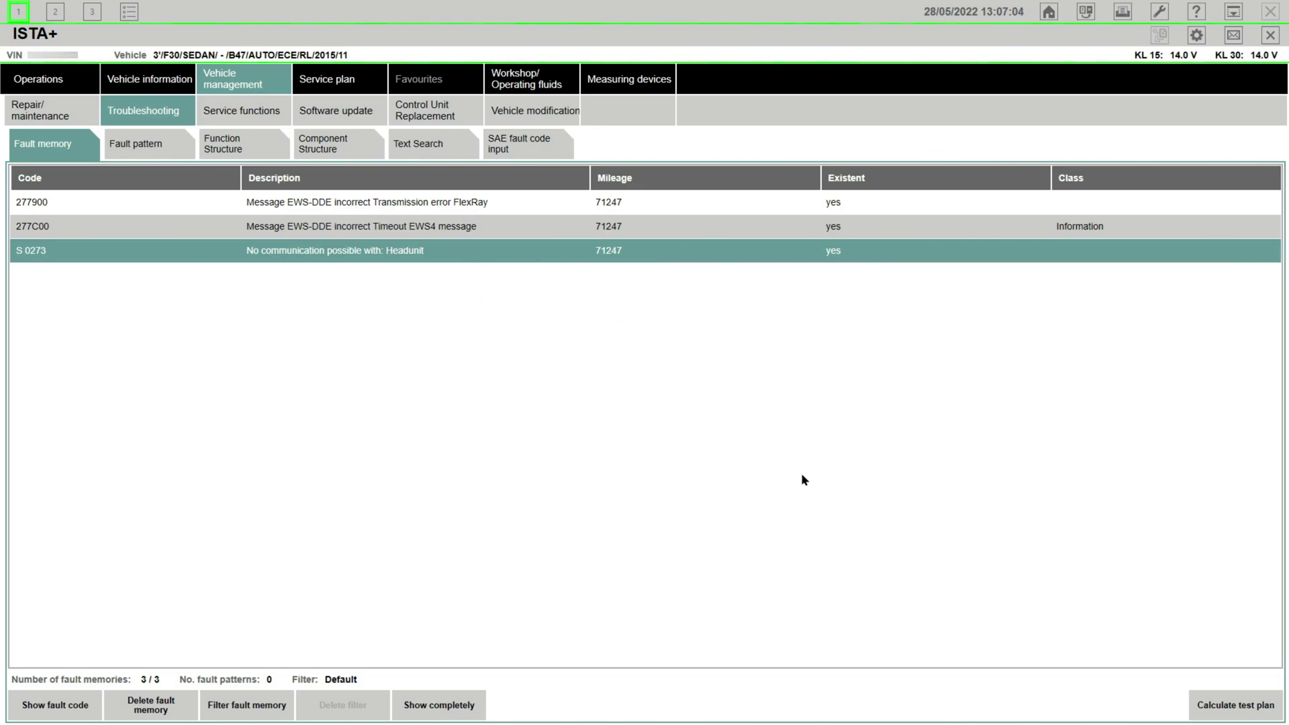
pyautogui.click(150, 711)
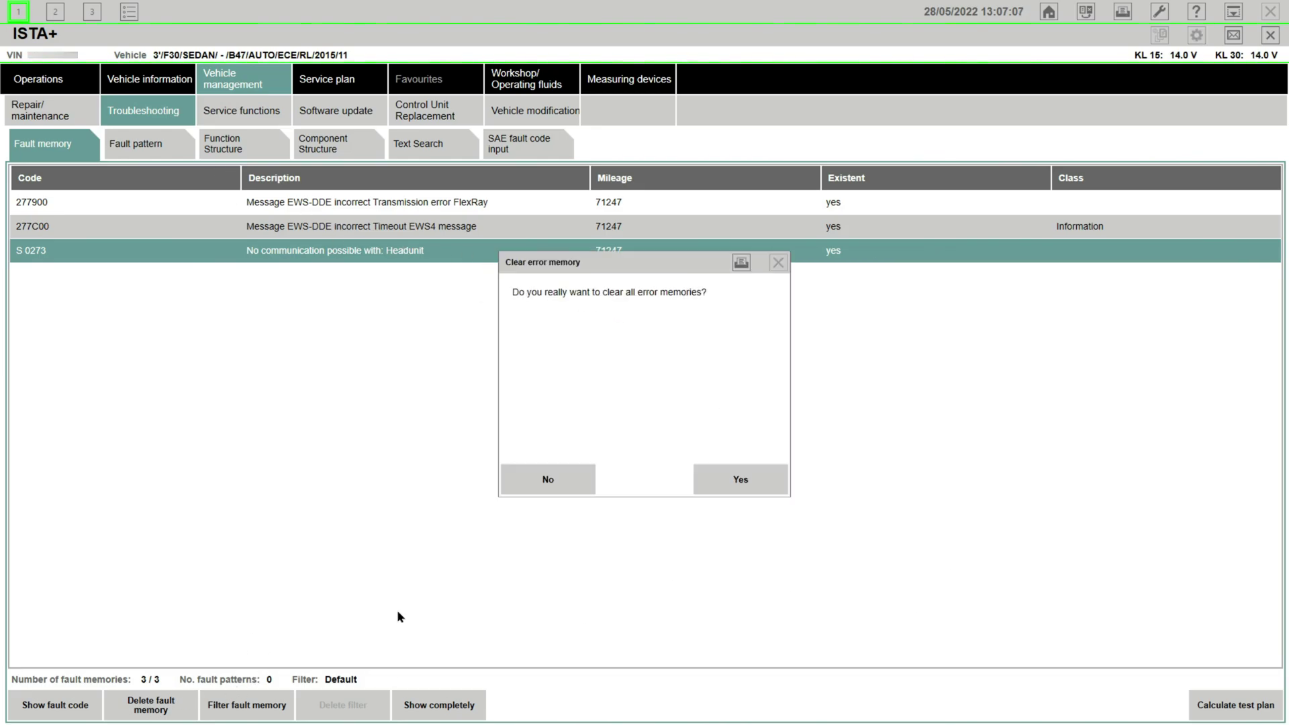
pyautogui.click(746, 478)
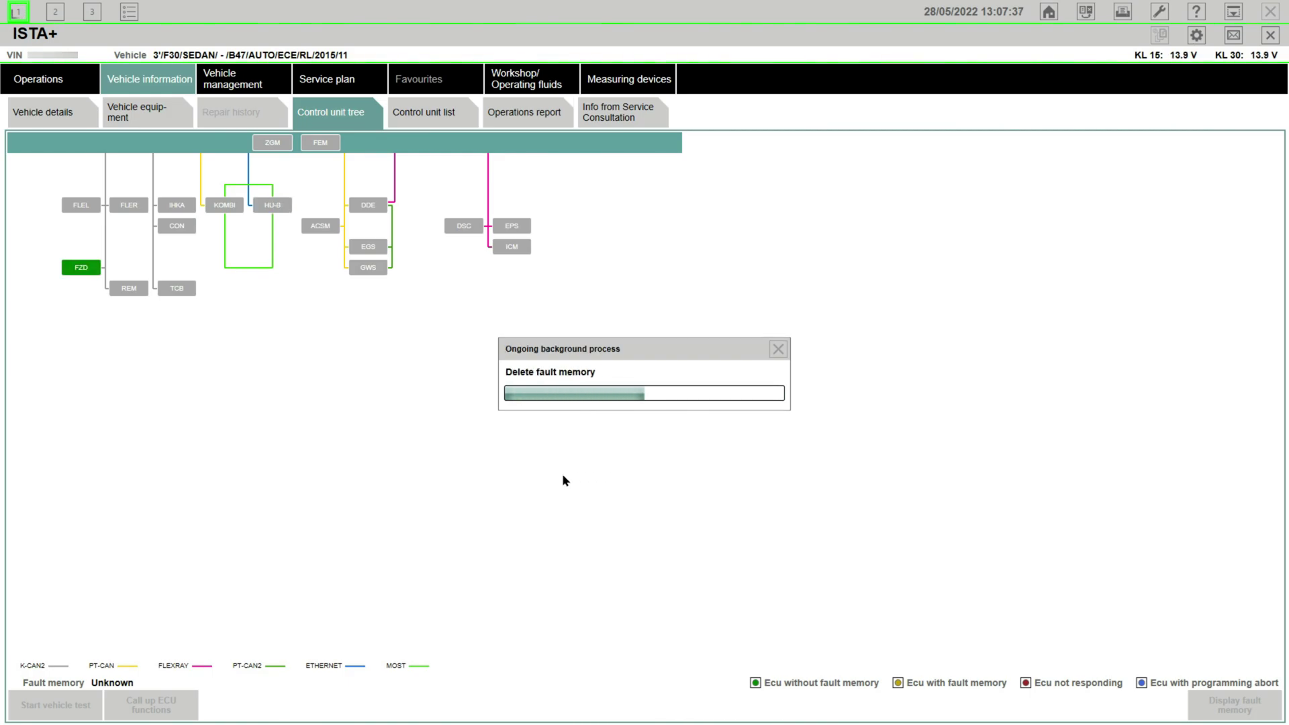
# Select DDE in the control unit tree and review its fault memory, including the Timeout EWS4 message entry
pyautogui.click(365, 205)
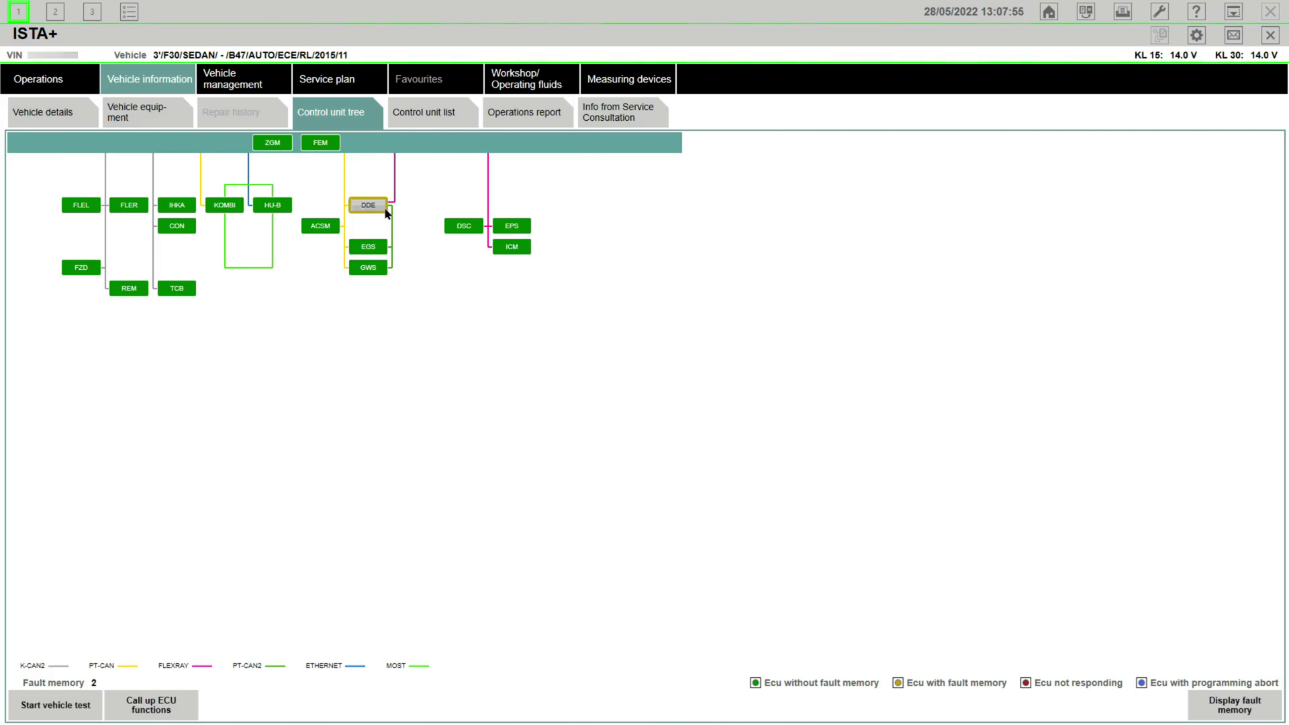
pyautogui.click(1235, 704)
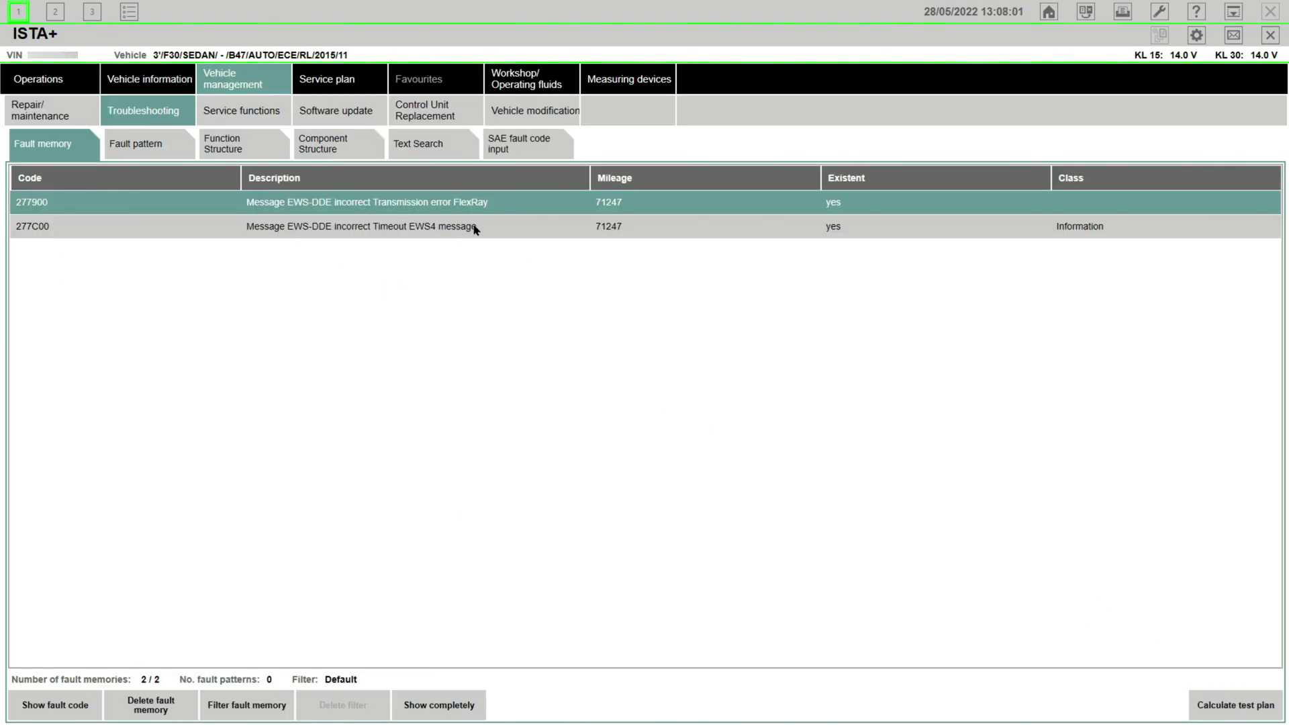
pyautogui.click(411, 226)
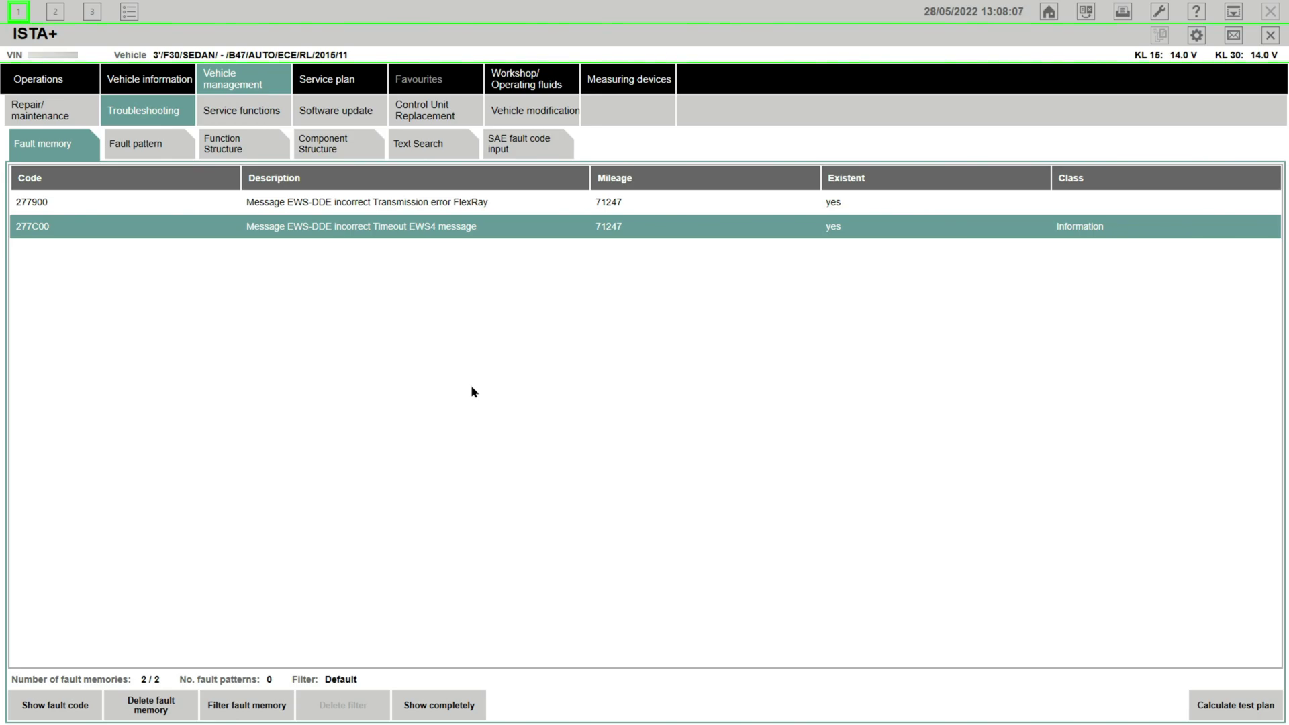
# Return to the control unit tree and close the current operation
pyautogui.click(143, 82)
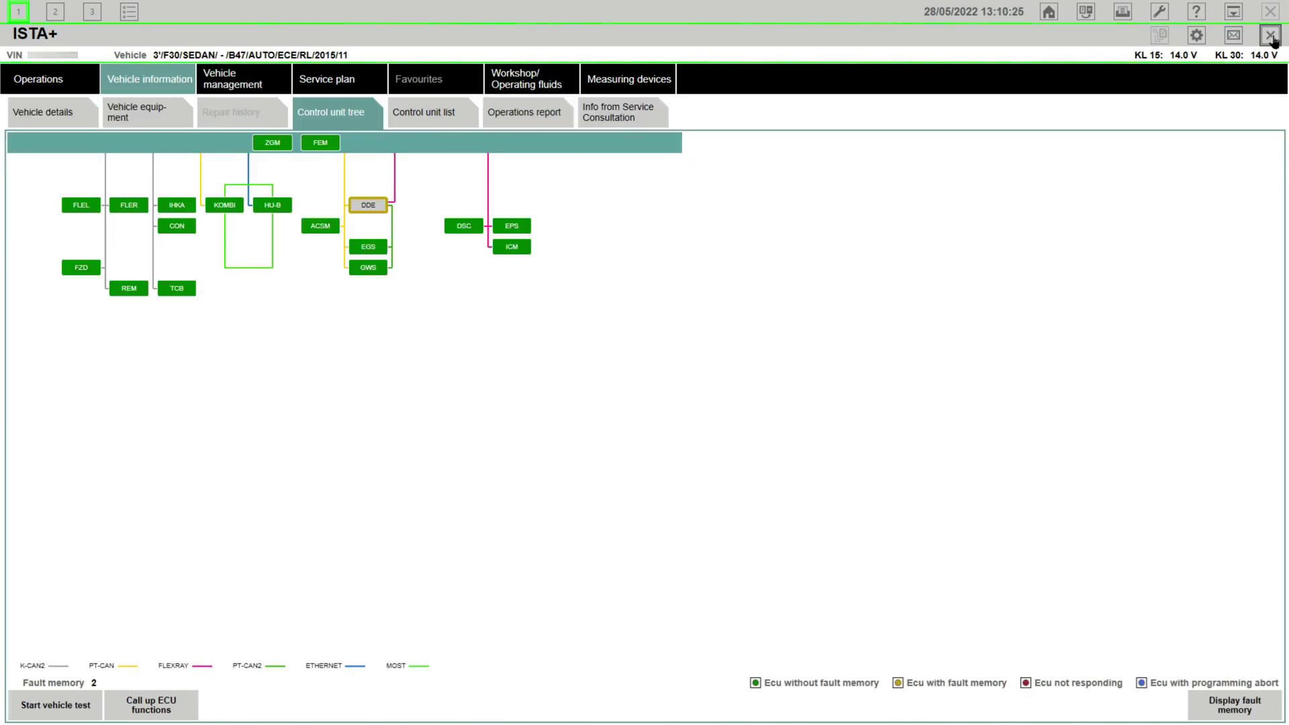
pyautogui.click(1272, 38)
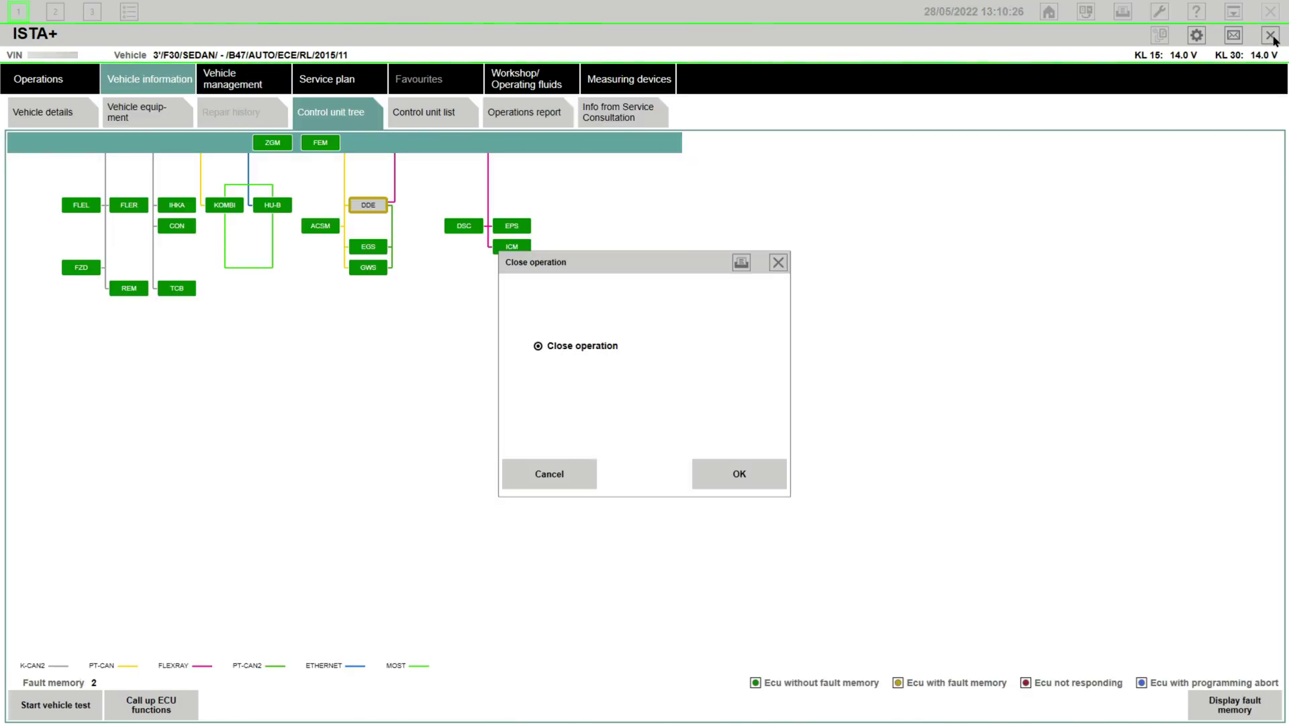
pyautogui.click(750, 476)
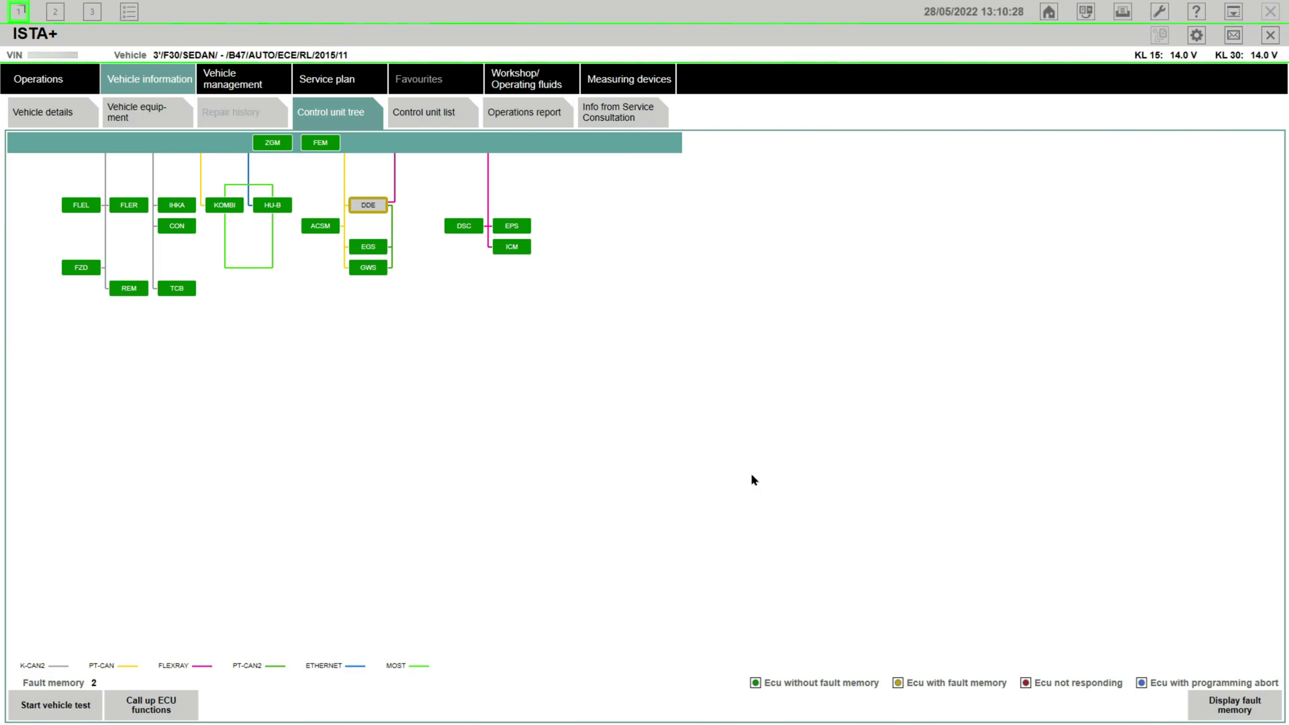